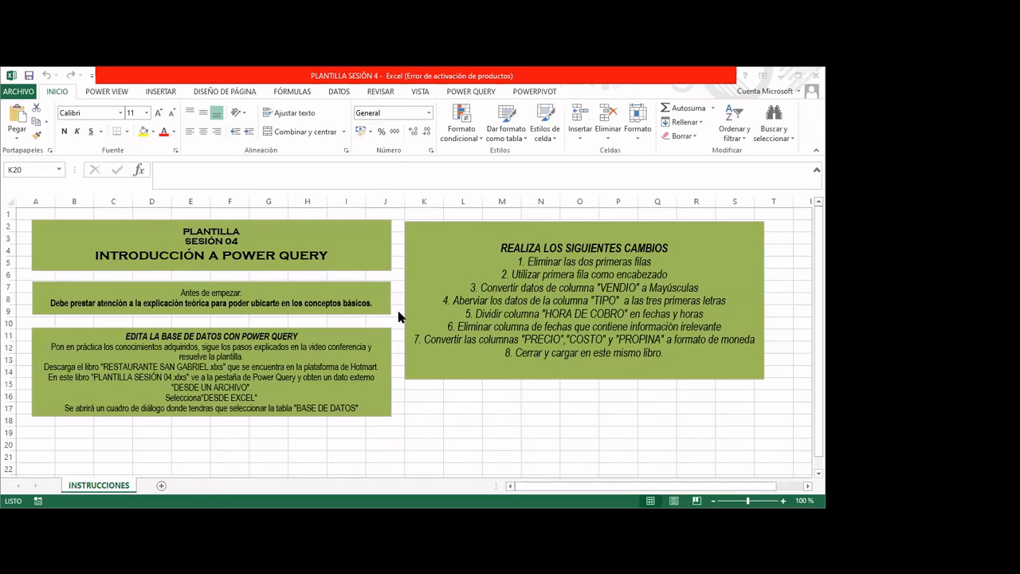
Look through Power Query's import sources, checking the options for online services and for files.
click(465, 93)
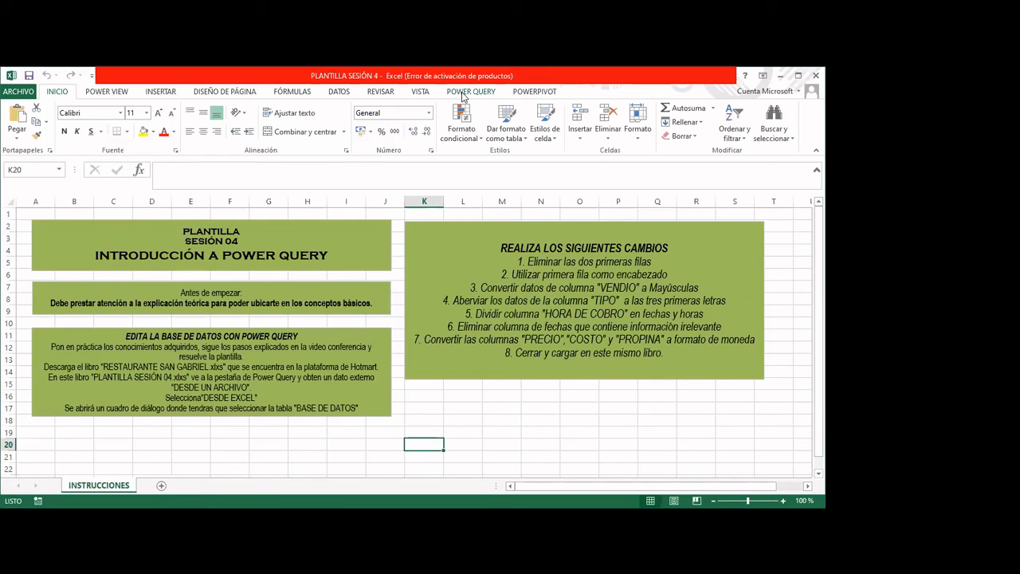
click(473, 93)
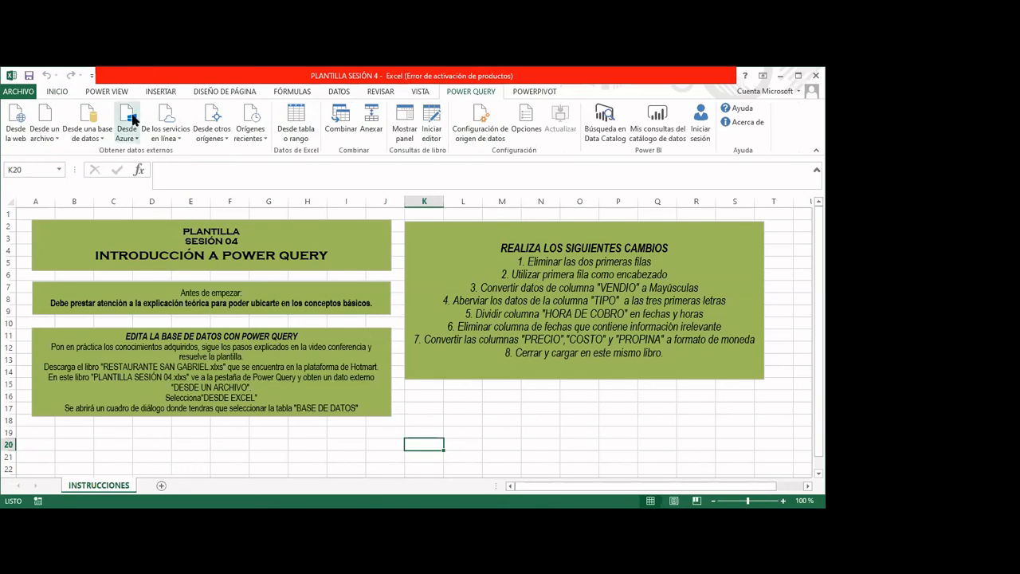
click(177, 138)
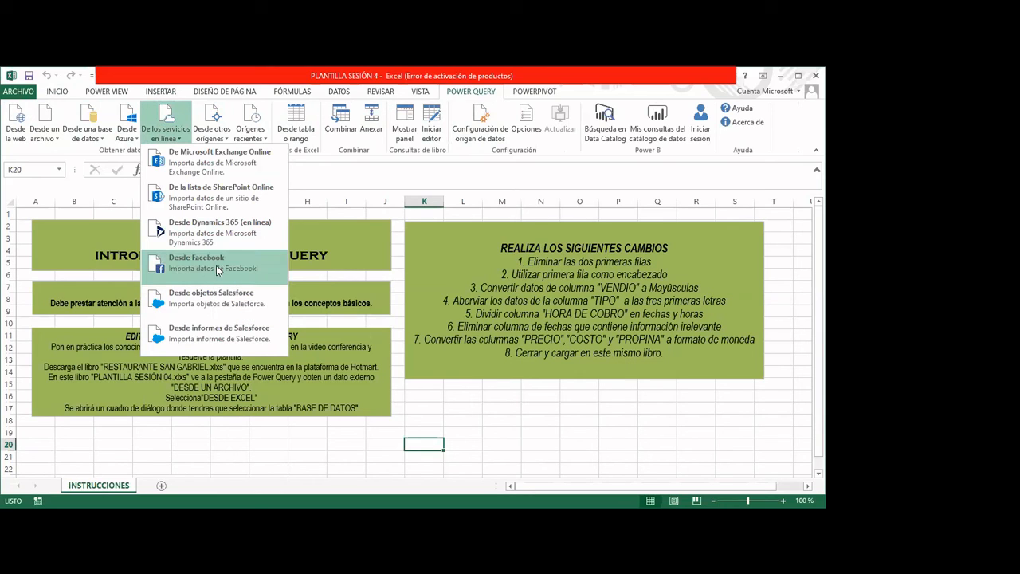
click(351, 176)
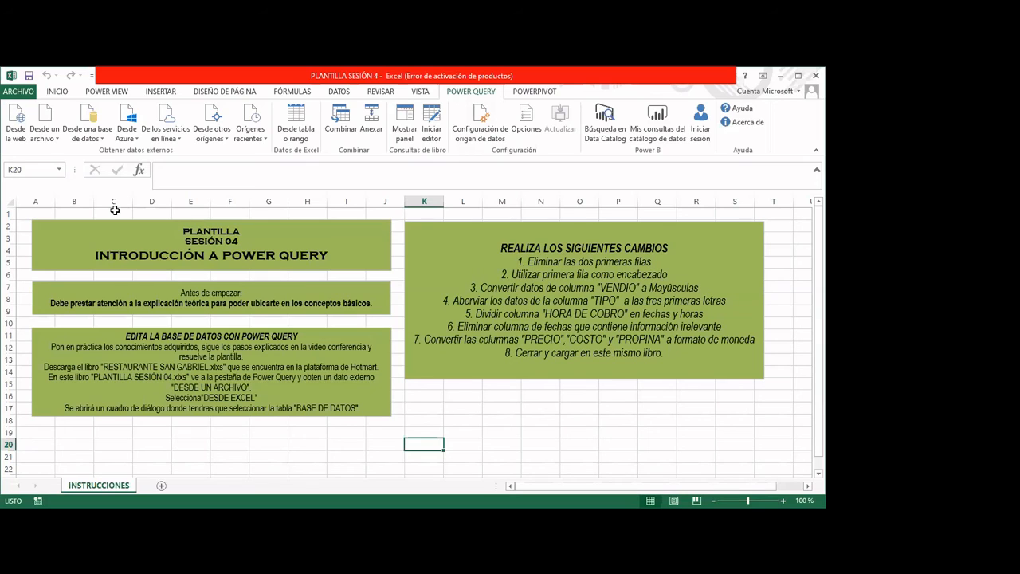
click(58, 134)
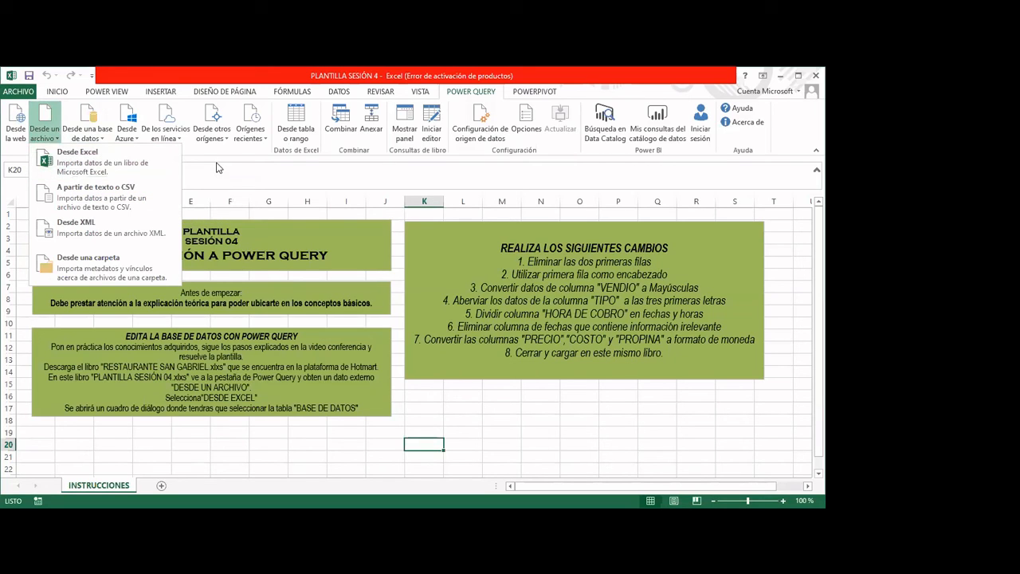
click(531, 251)
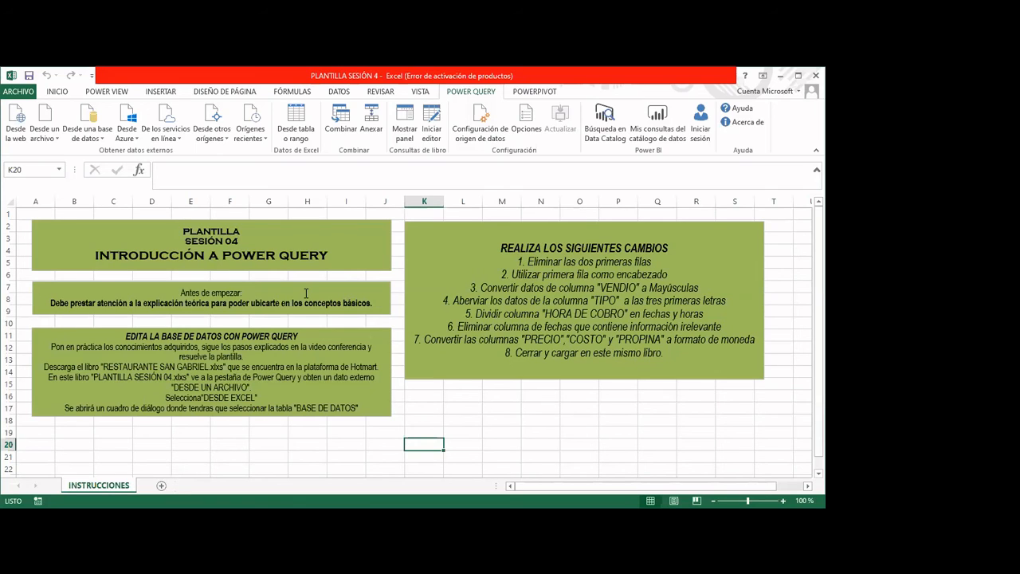
Import external data from the Excel workbook RESTAURANTE SAN GABRIEL, stored in the CURSO DE EXCEL > BASES DE DATOS folder.
click(56, 139)
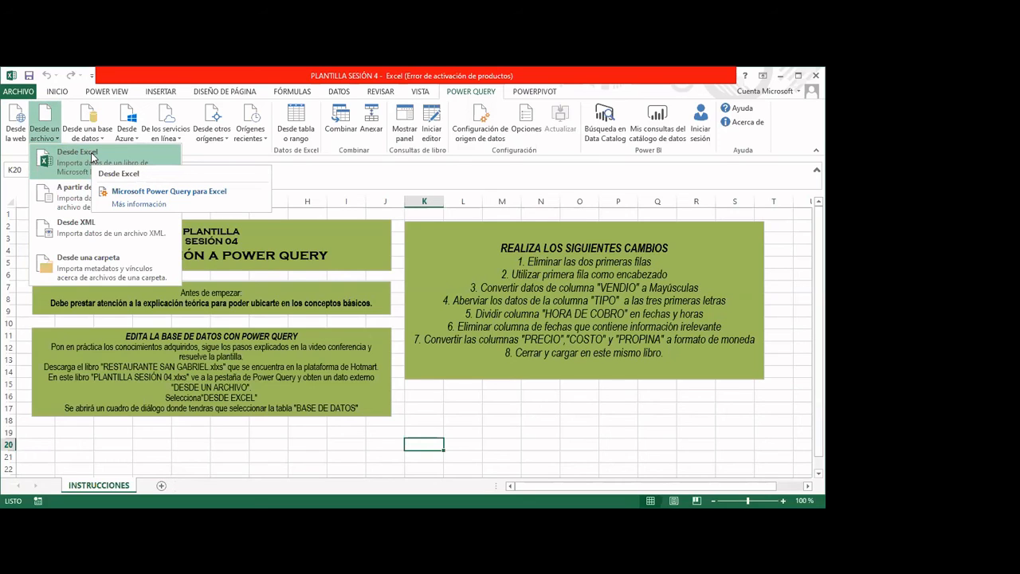
click(91, 158)
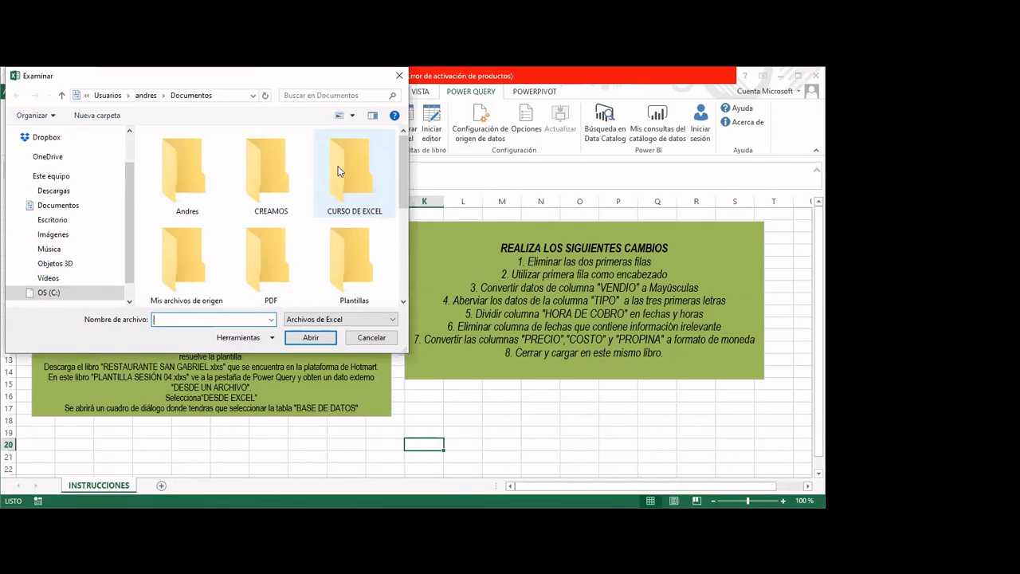
double_click(331, 193)
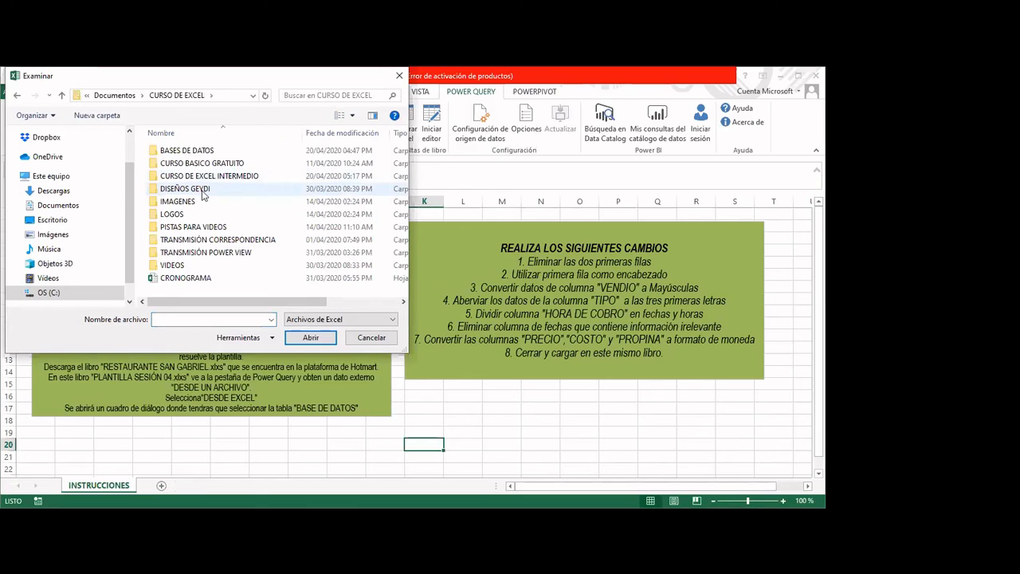
double_click(206, 177)
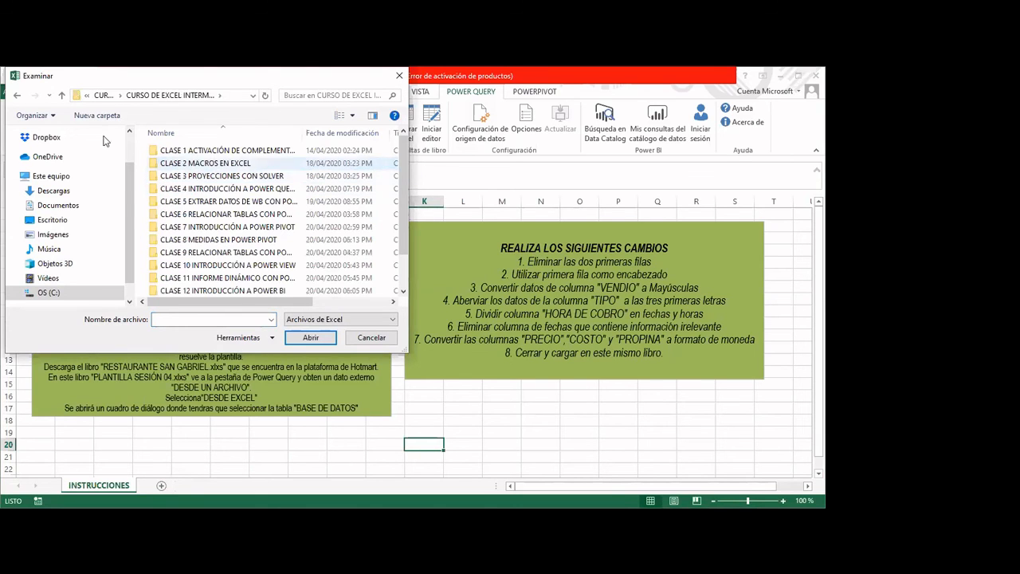
click(17, 96)
double_click(177, 151)
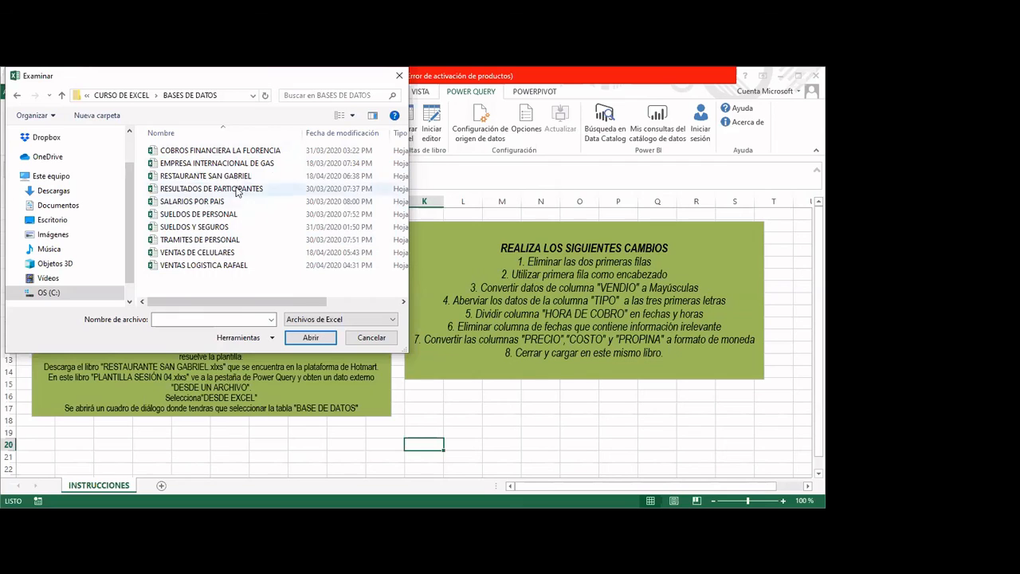
click(191, 177)
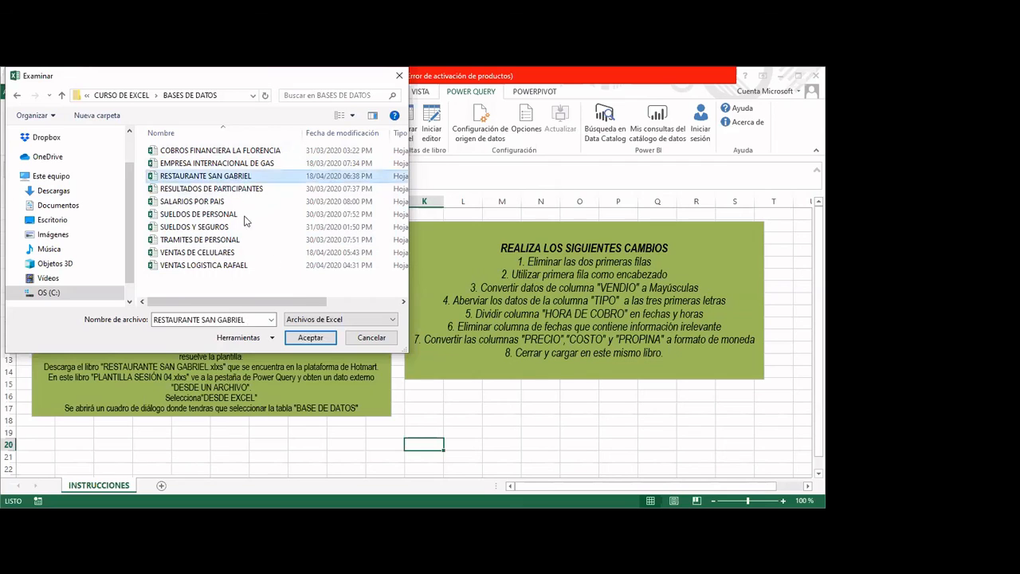
click(310, 338)
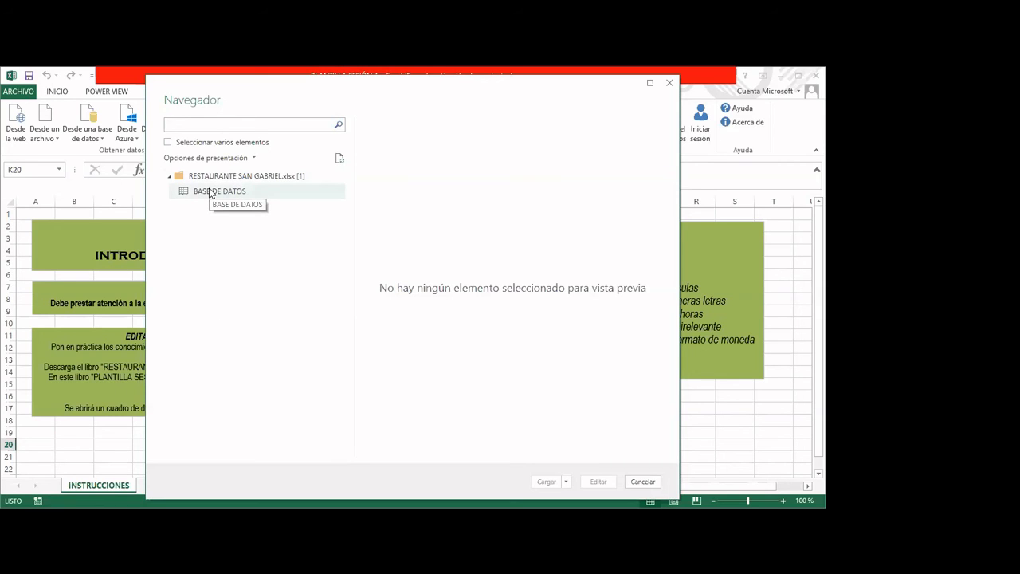
Preview the BASE DE DATOS table, open it for editing in the Power Query editor and slightly widen the query settings pane.
click(250, 192)
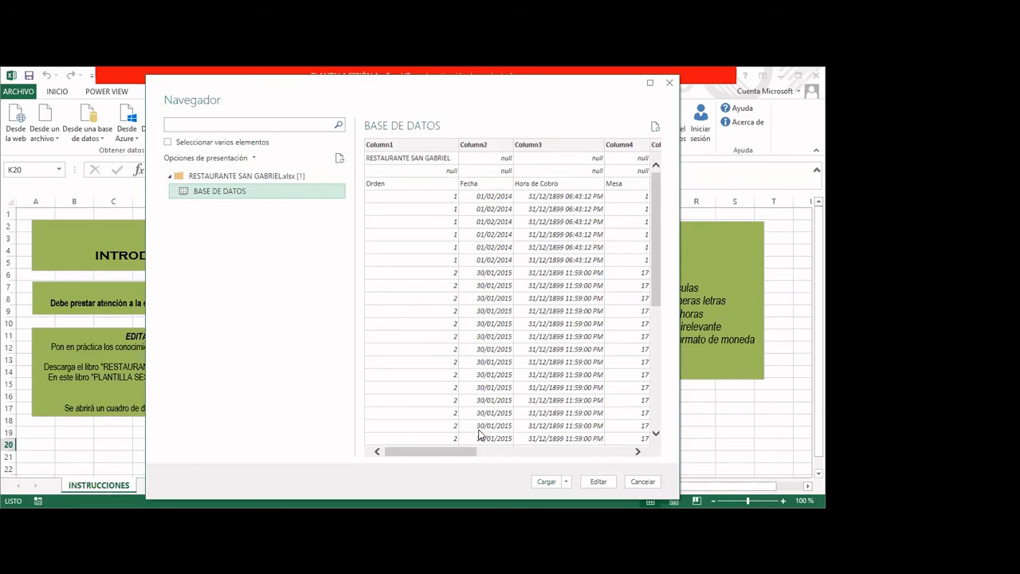
drag(473, 453, 424, 462)
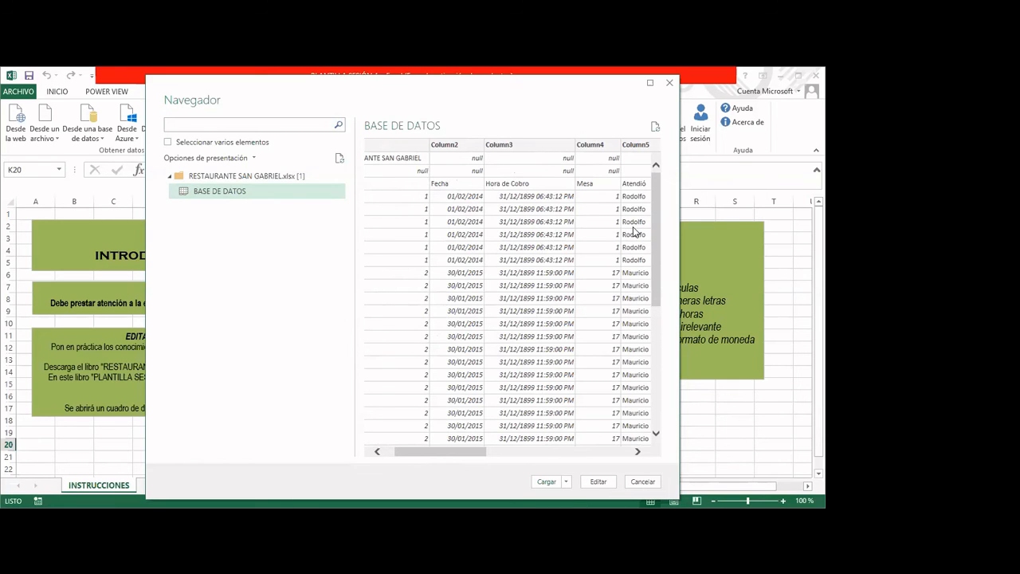
scroll(531, 307, down, 6)
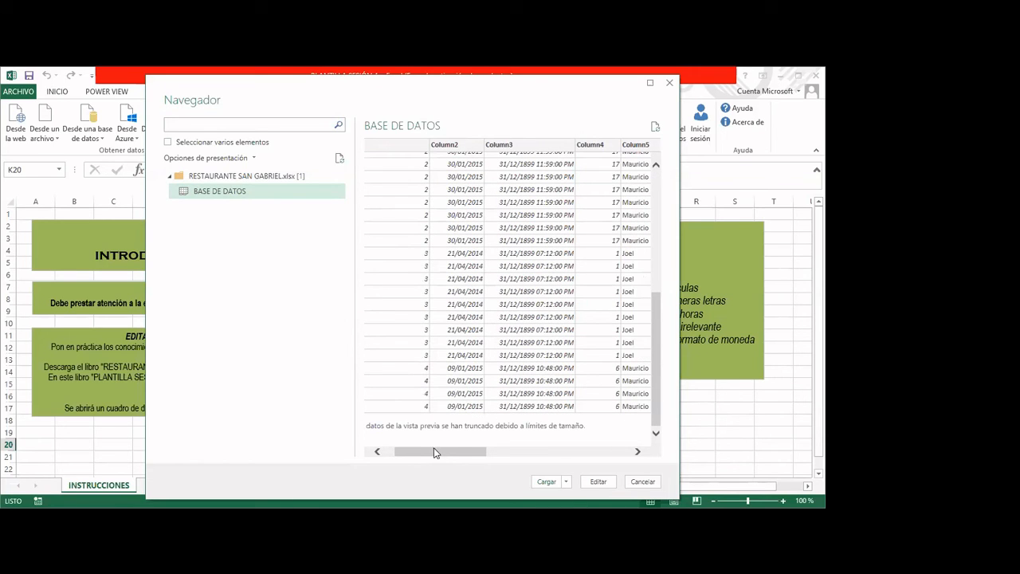
drag(459, 460, 424, 346)
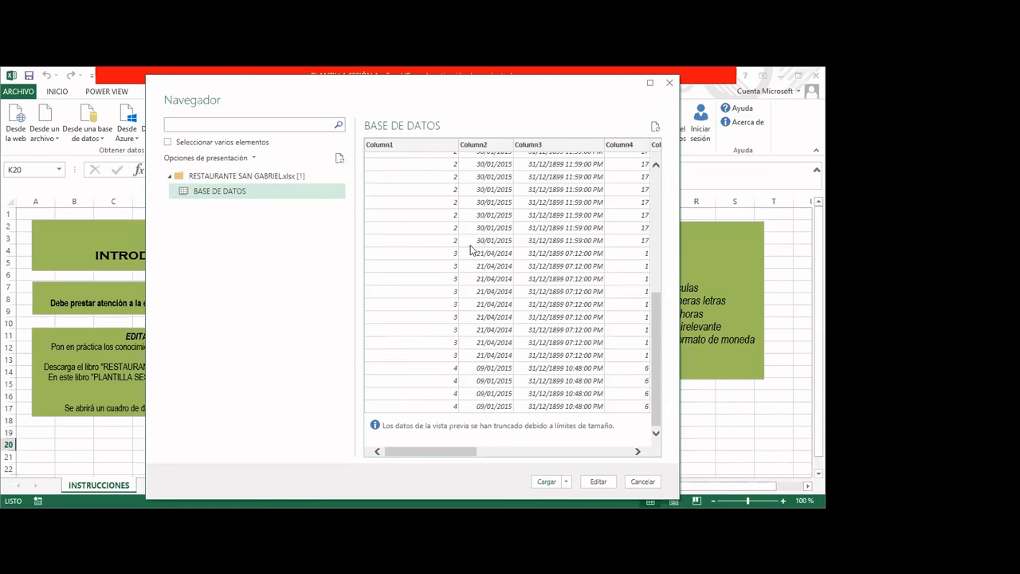
scroll(475, 248, up, 5)
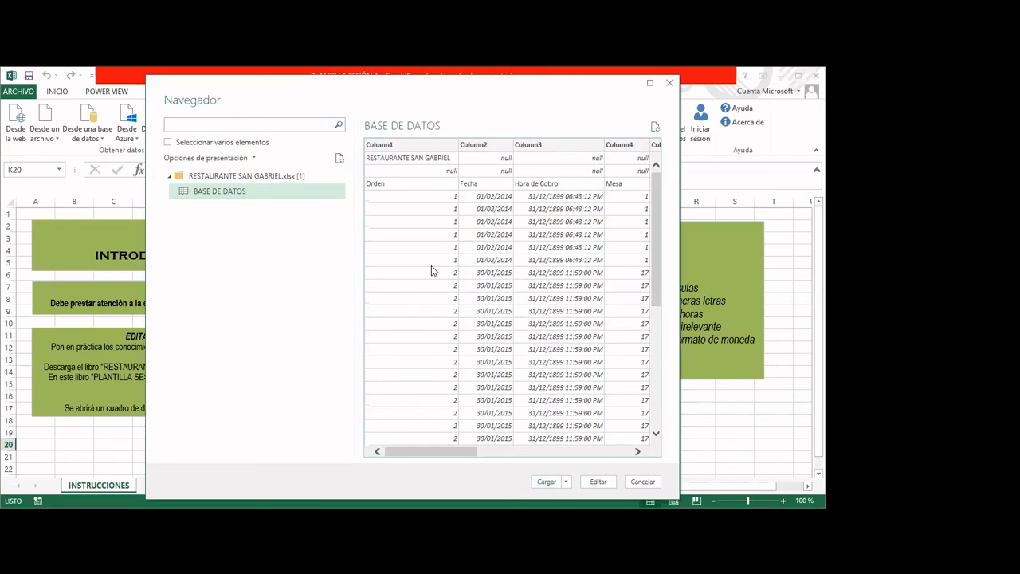
click(598, 481)
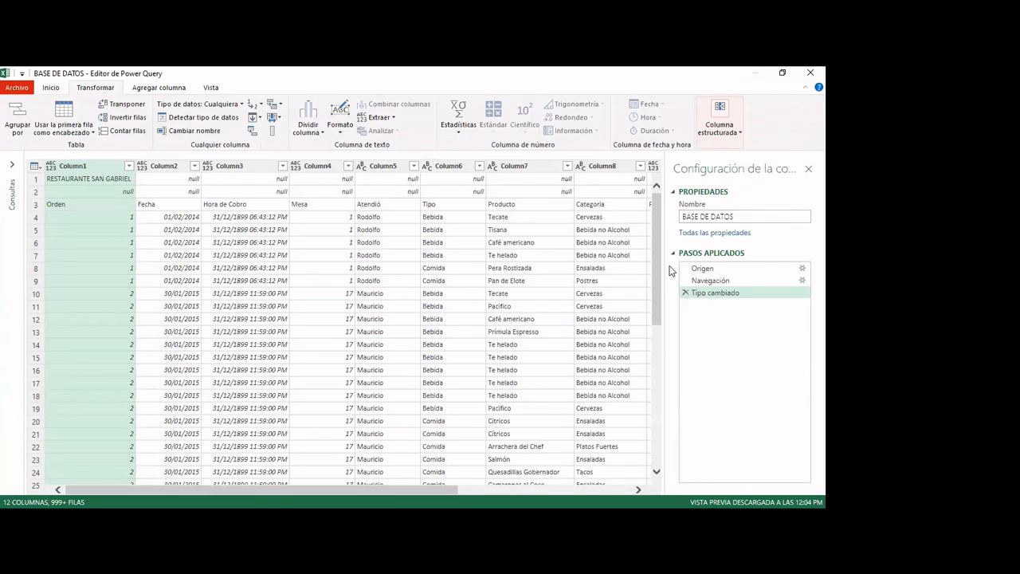
drag(668, 267, 586, 275)
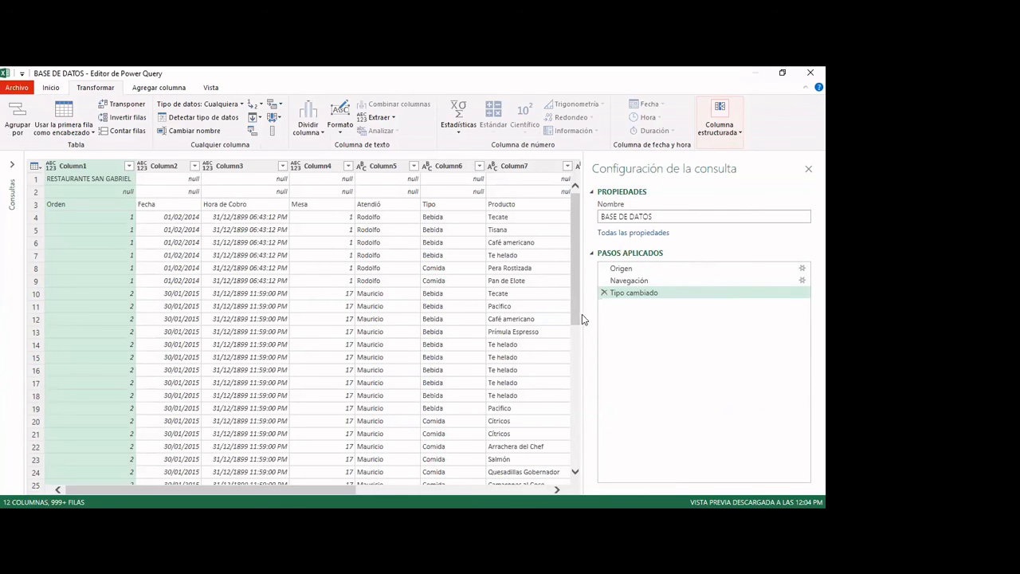
drag(589, 315, 656, 301)
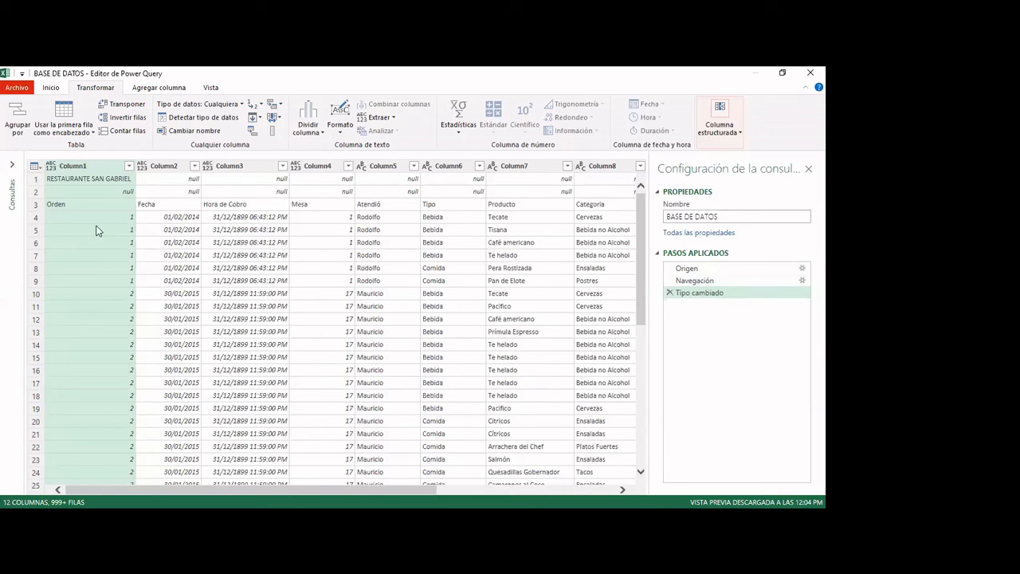
Try removing the top 2 rows above the Orden, Fecha and Hora de Cobro headings.
click(112, 191)
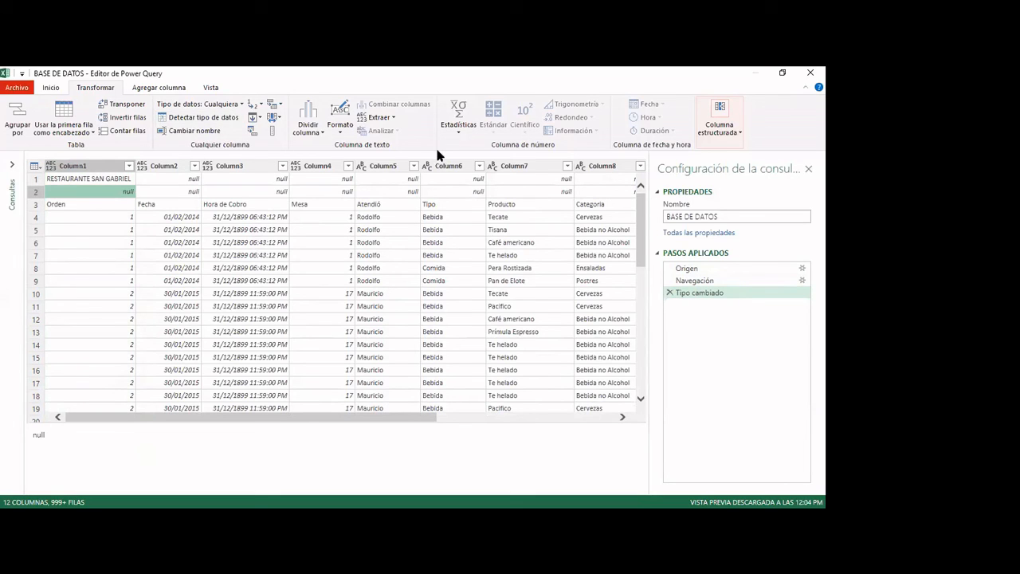
click(51, 88)
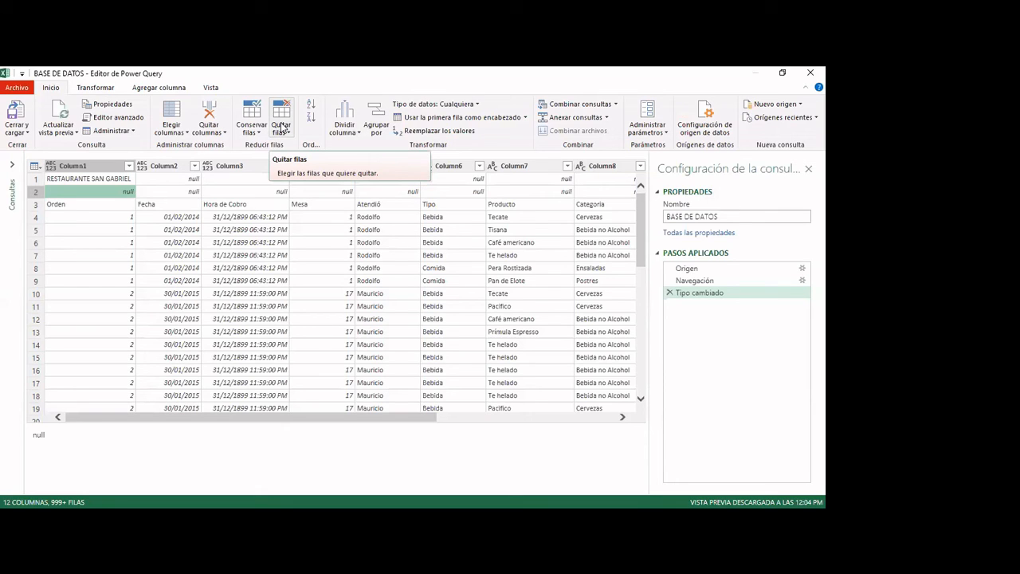
click(281, 130)
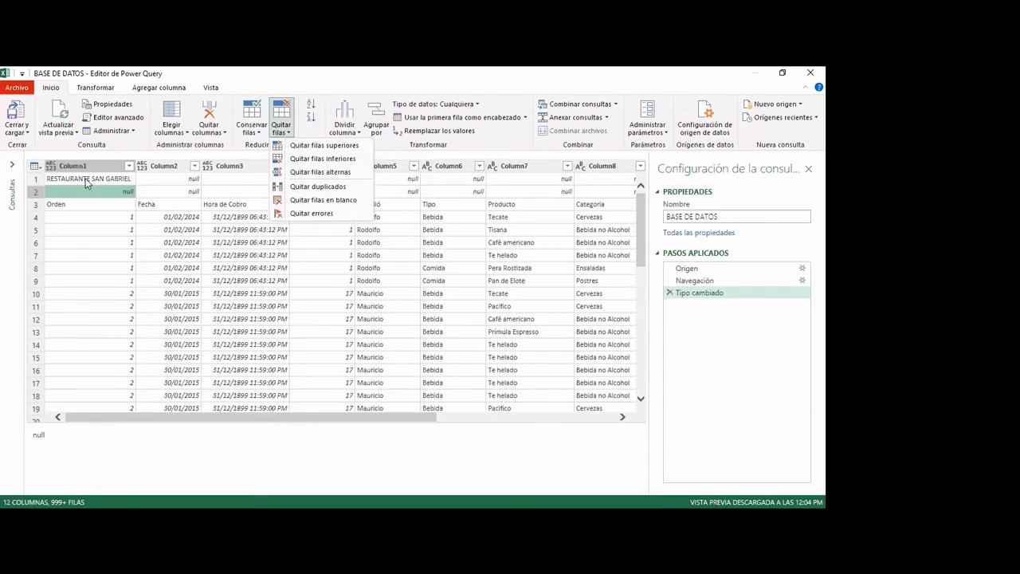
click(326, 148)
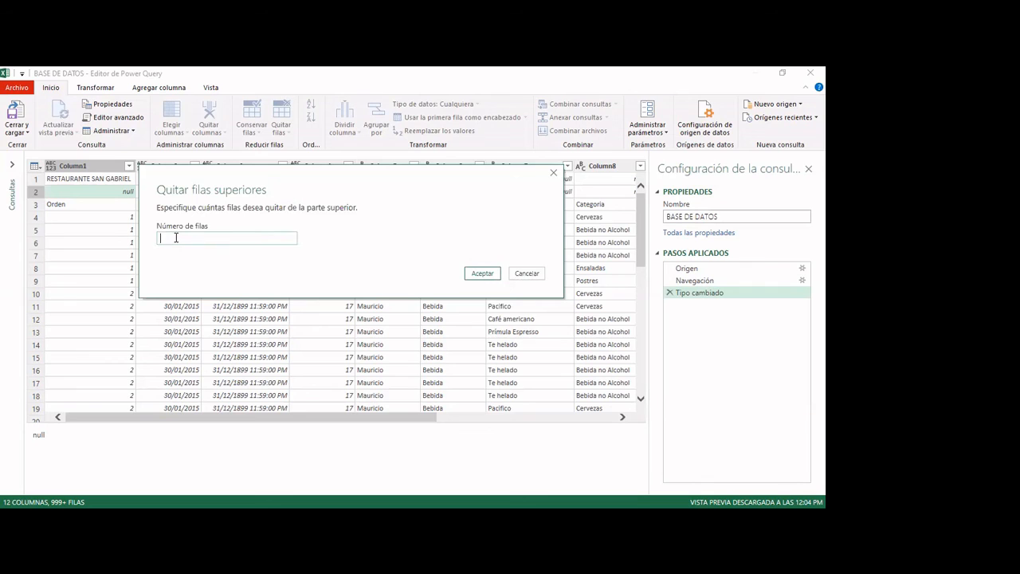
click(478, 274)
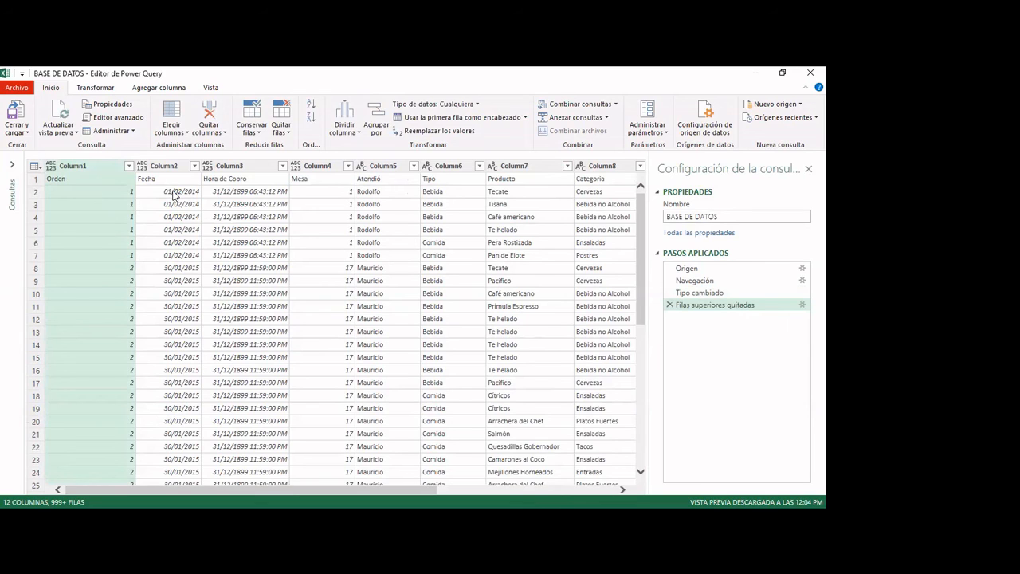
click(80, 184)
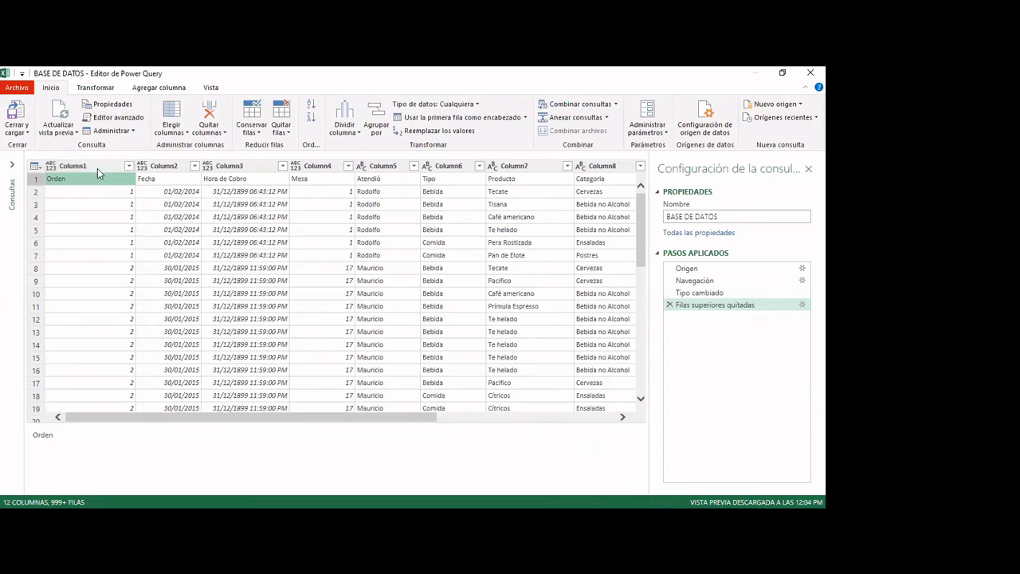
Delete the Filas superiores quitadas step from the applied steps and look across the table's columns.
click(671, 308)
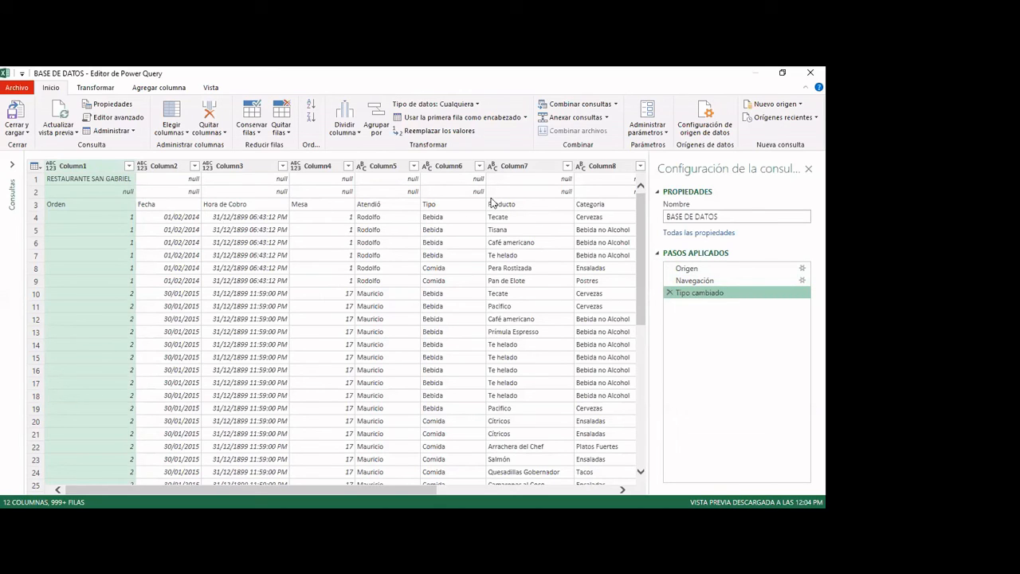
drag(429, 489, 498, 487)
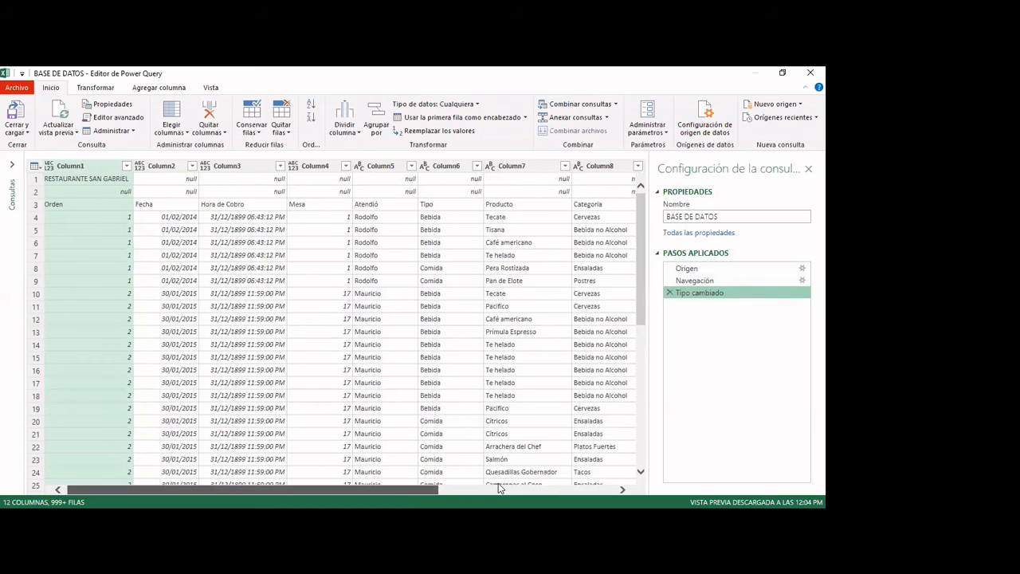
drag(563, 488, 252, 482)
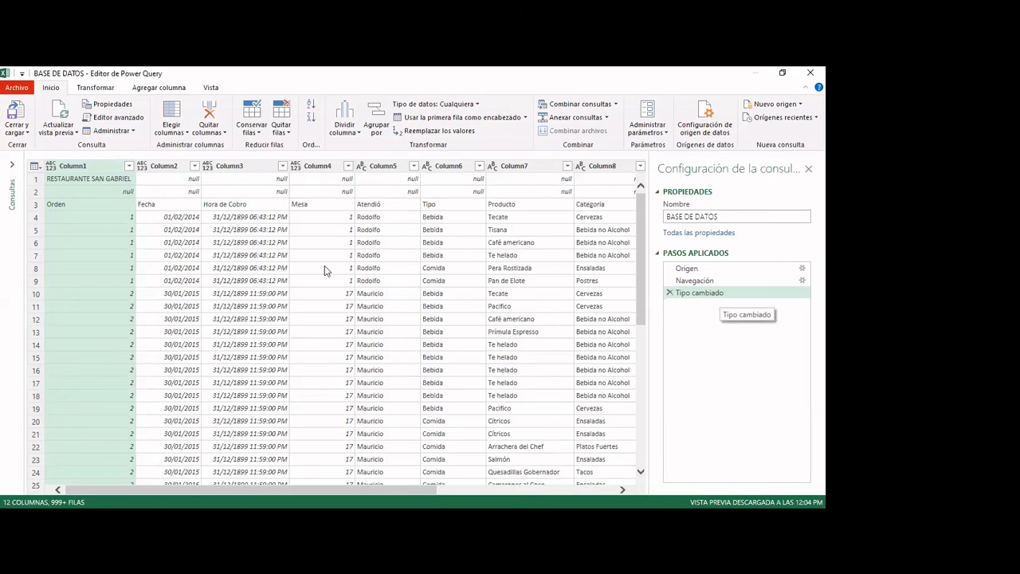
Remove the top 2 rows of the BASE DE DATOS query so it starts at the Orden heading row.
click(32, 181)
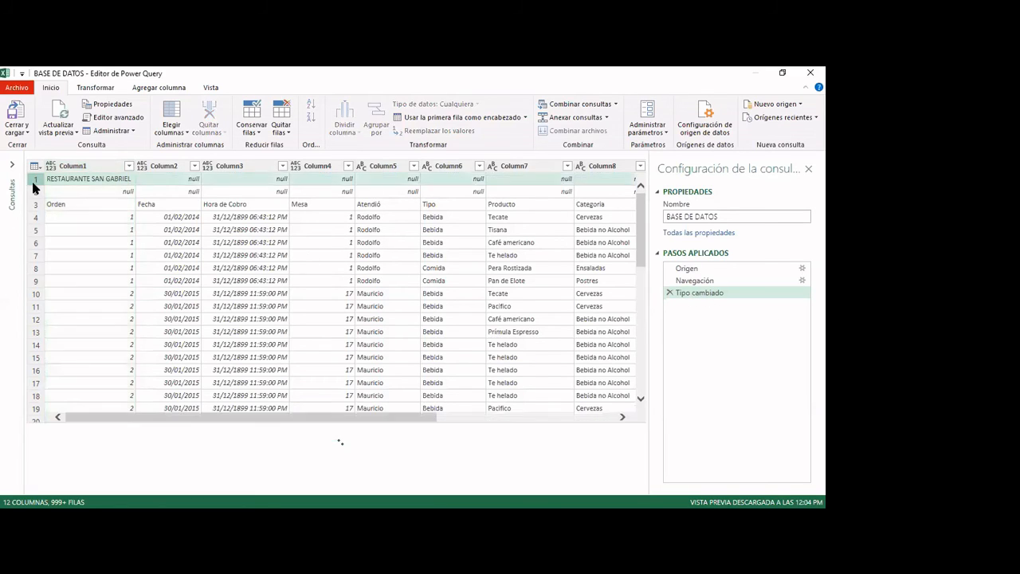
click(288, 135)
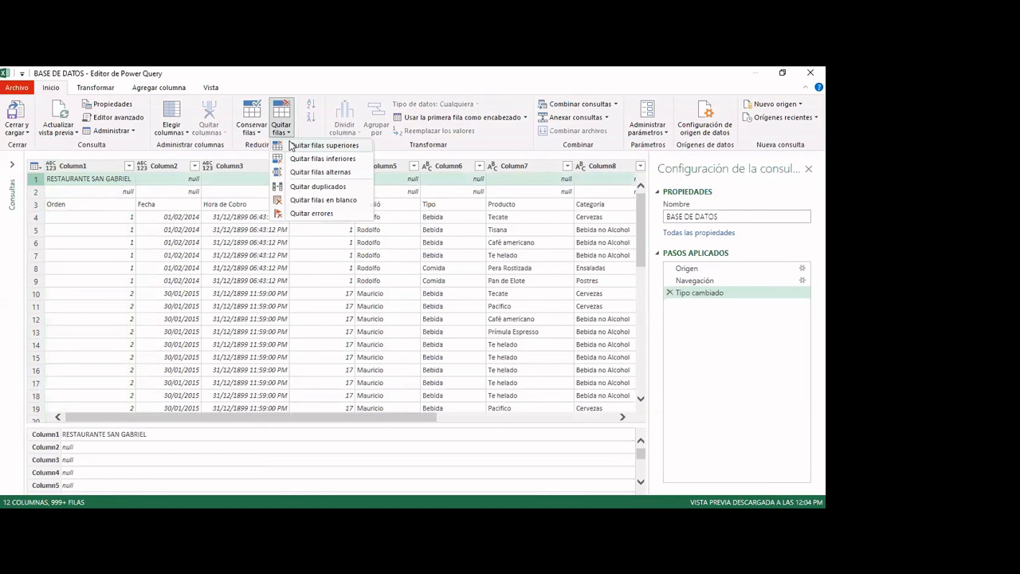
click(292, 147)
text(2)
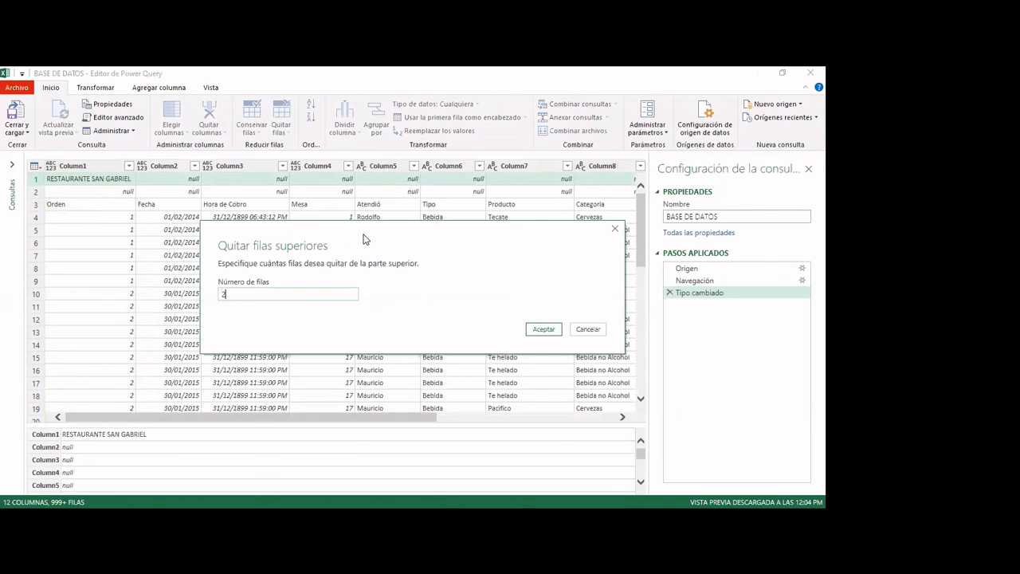
click(558, 330)
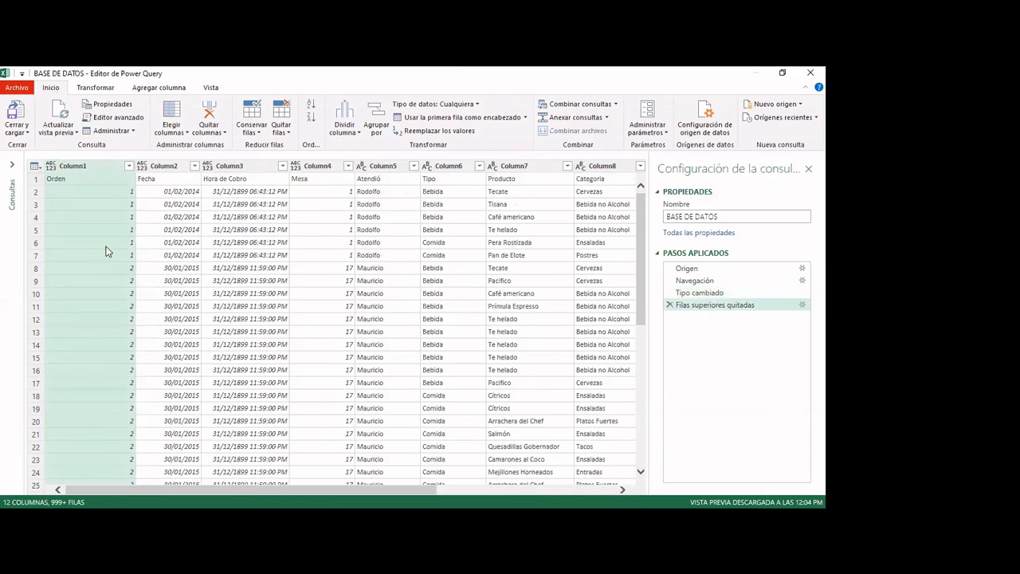
click(81, 183)
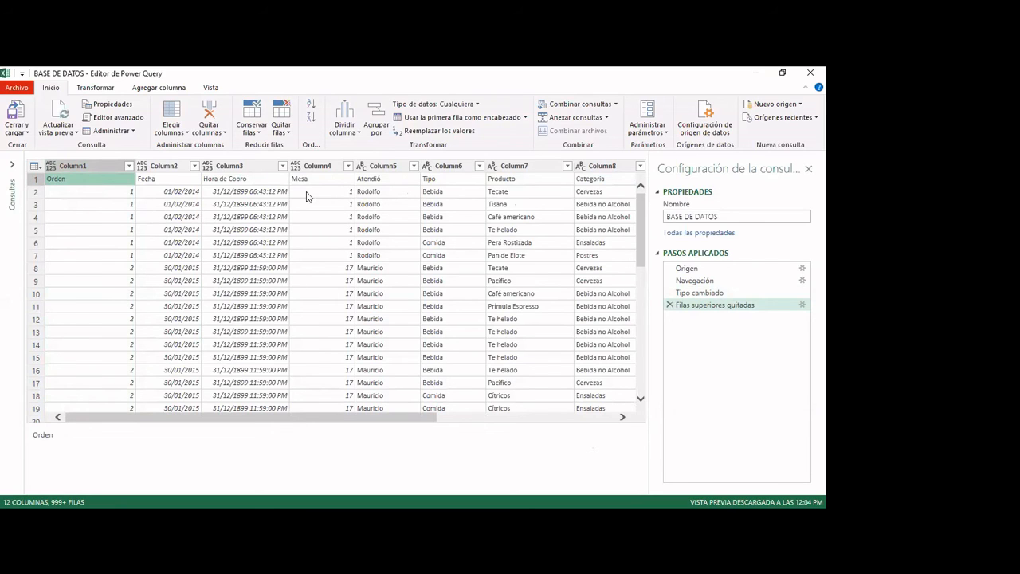
Promote the first row of the BASE DE DATOS query to column headers and look over the Atendió and Hora de Cobro values.
click(459, 121)
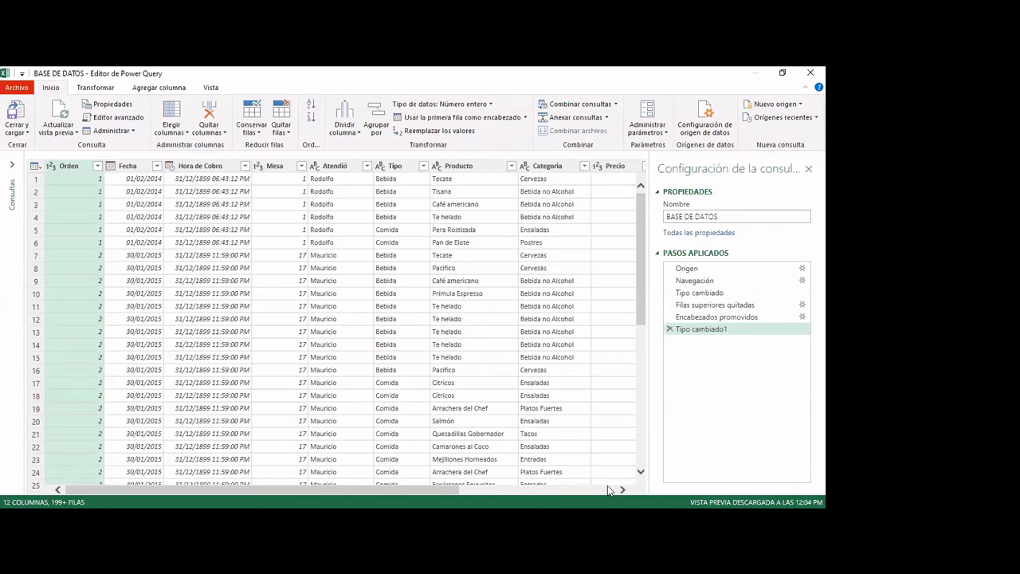
drag(469, 496, 383, 479)
click(356, 182)
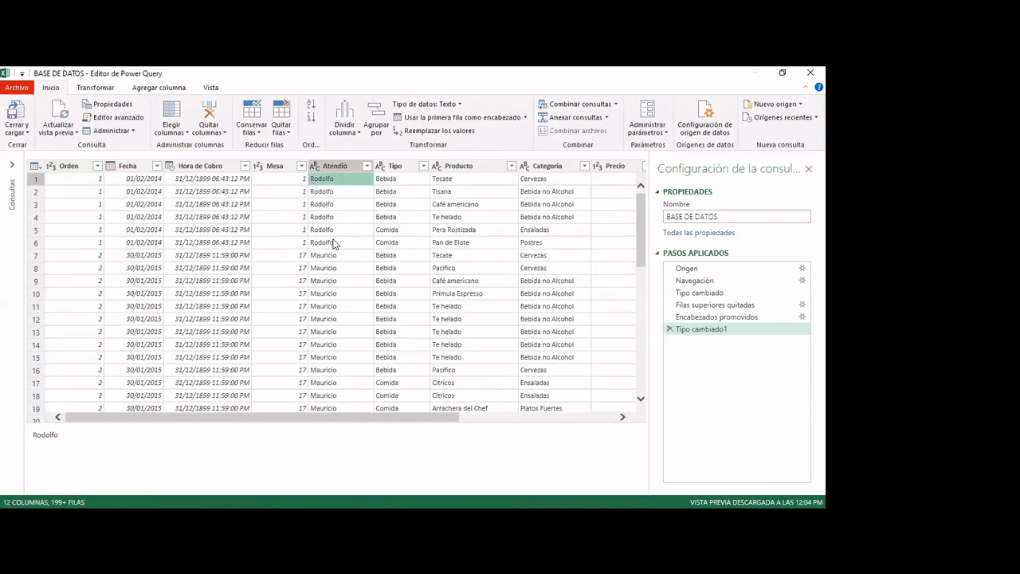
click(249, 204)
click(335, 229)
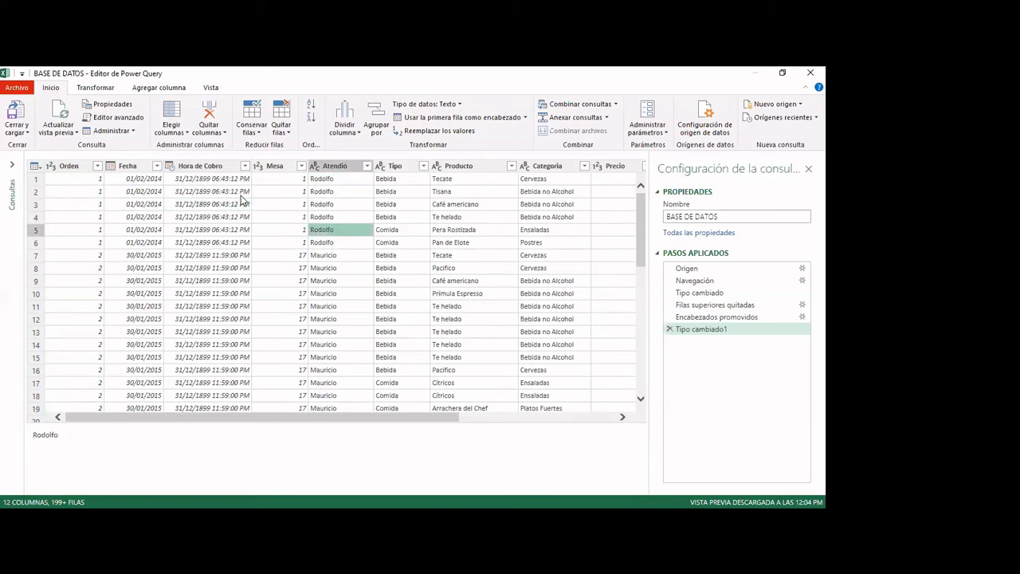
click(240, 194)
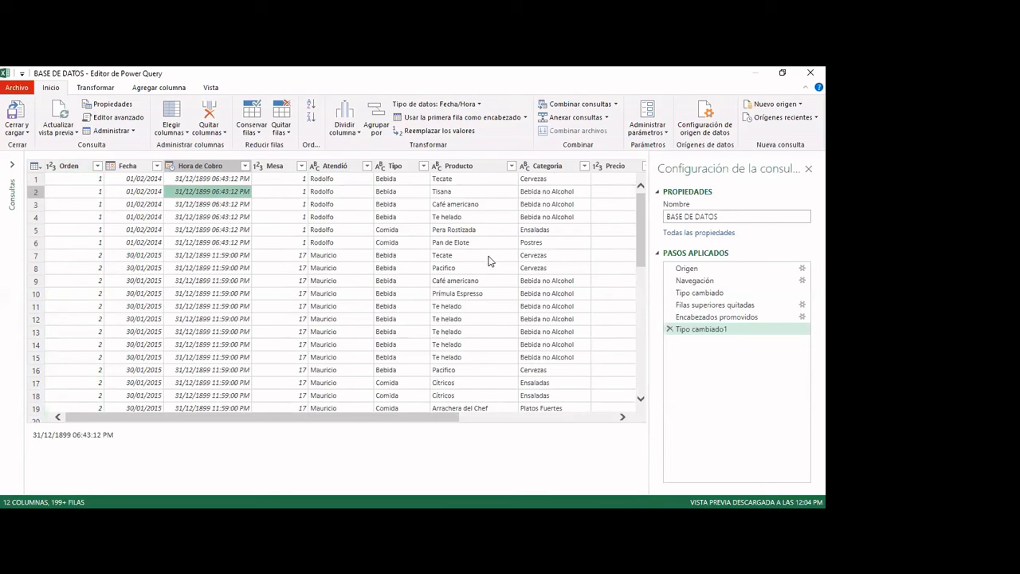
Convert the text in the Atendió column to uppercase (MAYÚSCULAS).
click(330, 169)
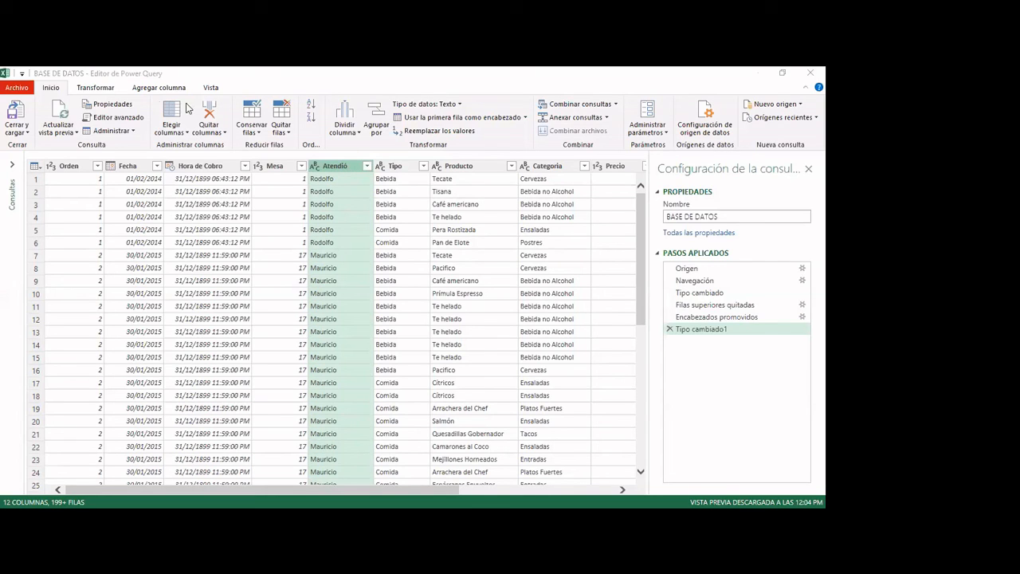
click(95, 88)
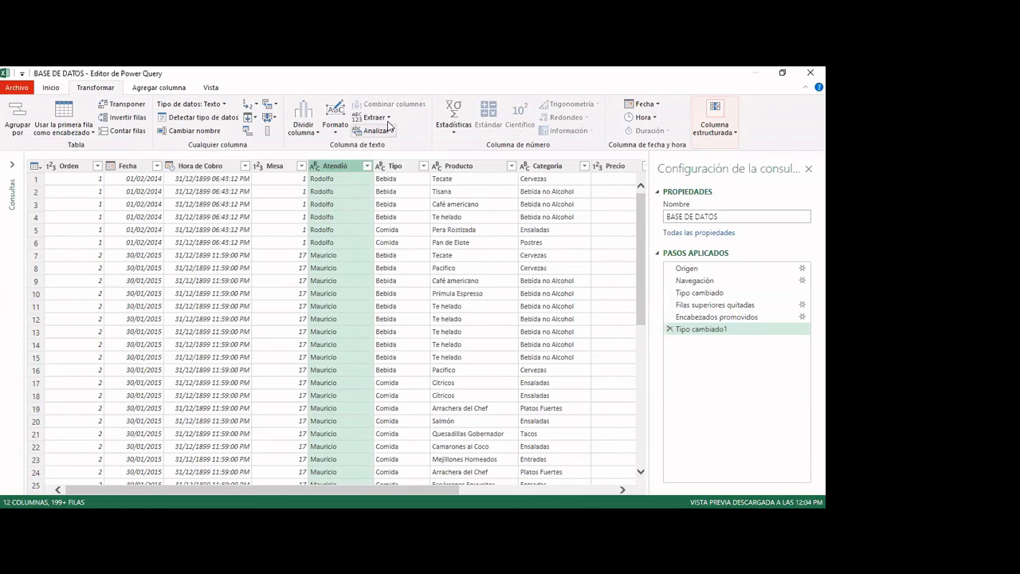
click(338, 130)
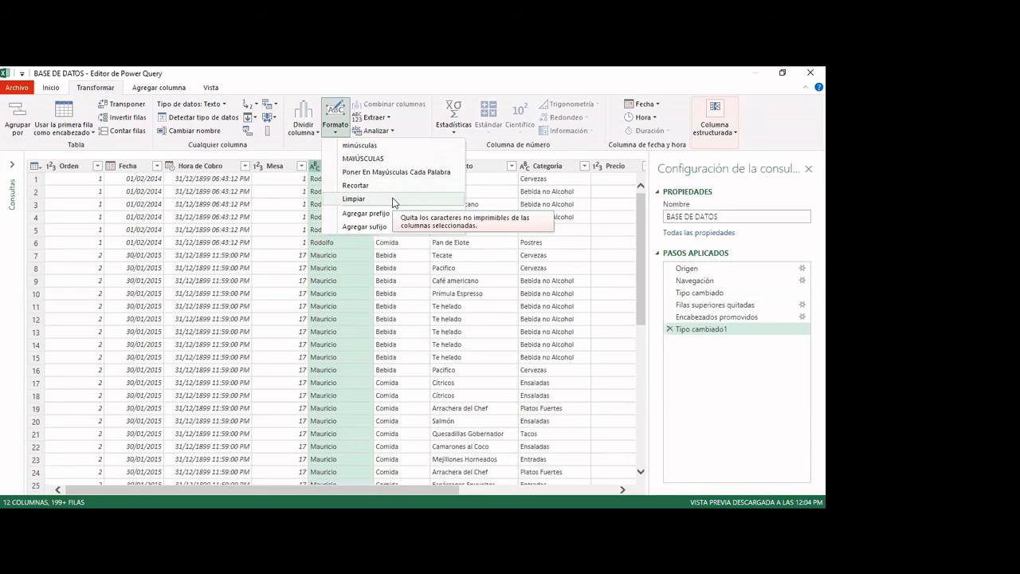
click(323, 274)
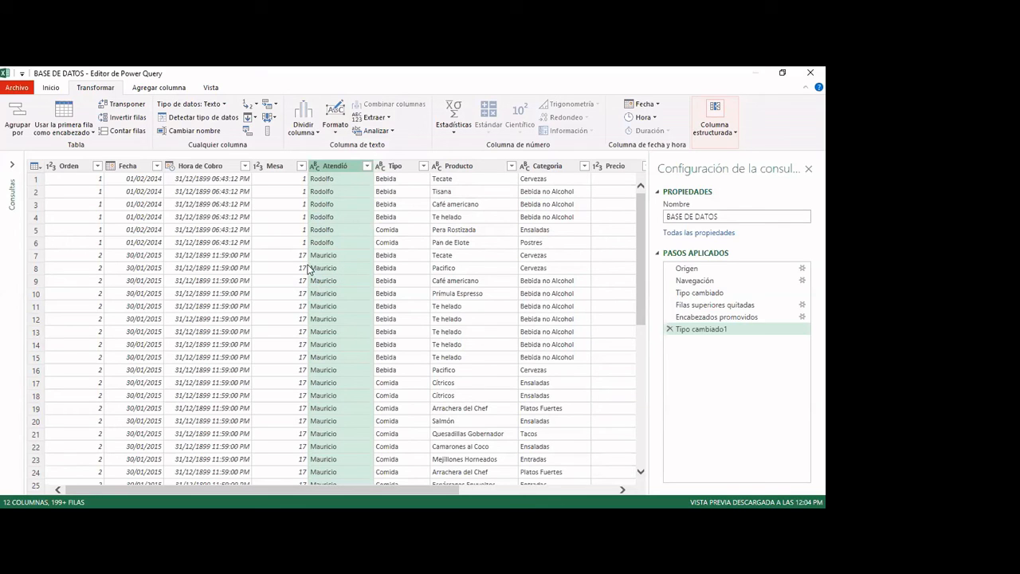
click(335, 120)
click(359, 159)
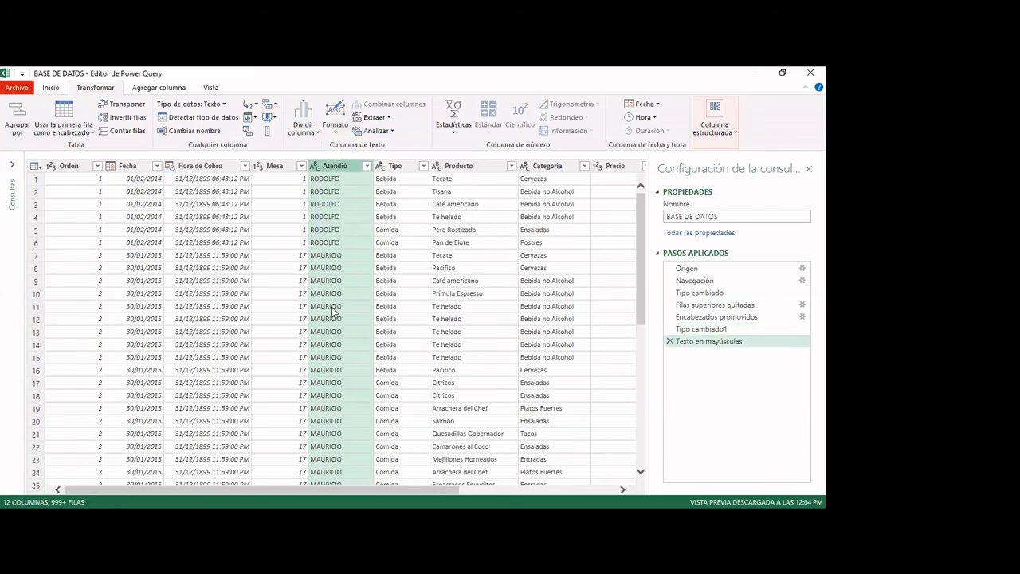
Examine the Atendió column's text through the lower rows and return to the Producto values in the first rows.
scroll(333, 335, down, 20)
scroll(333, 356, down, 20)
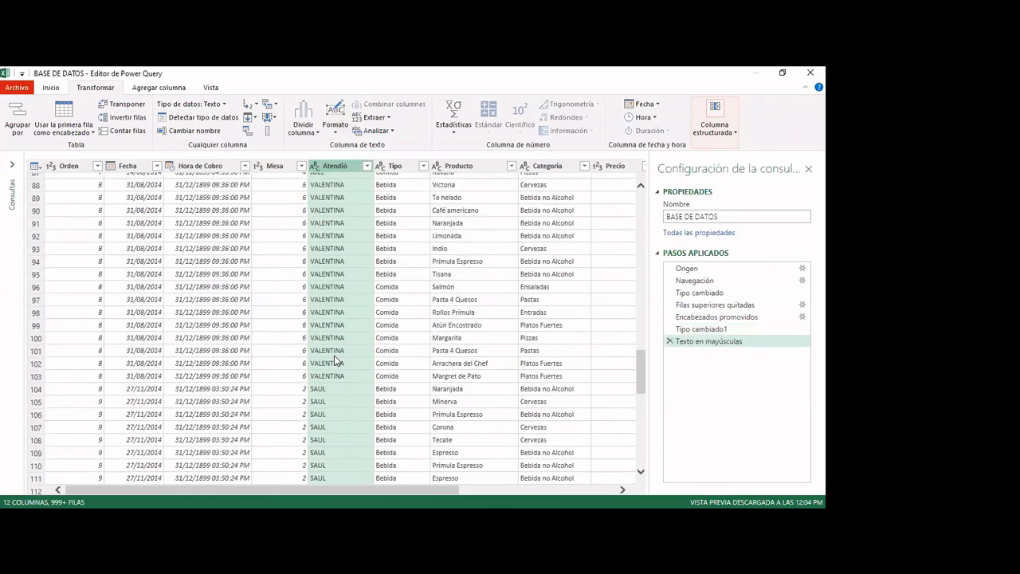
scroll(40, 333, down, 13)
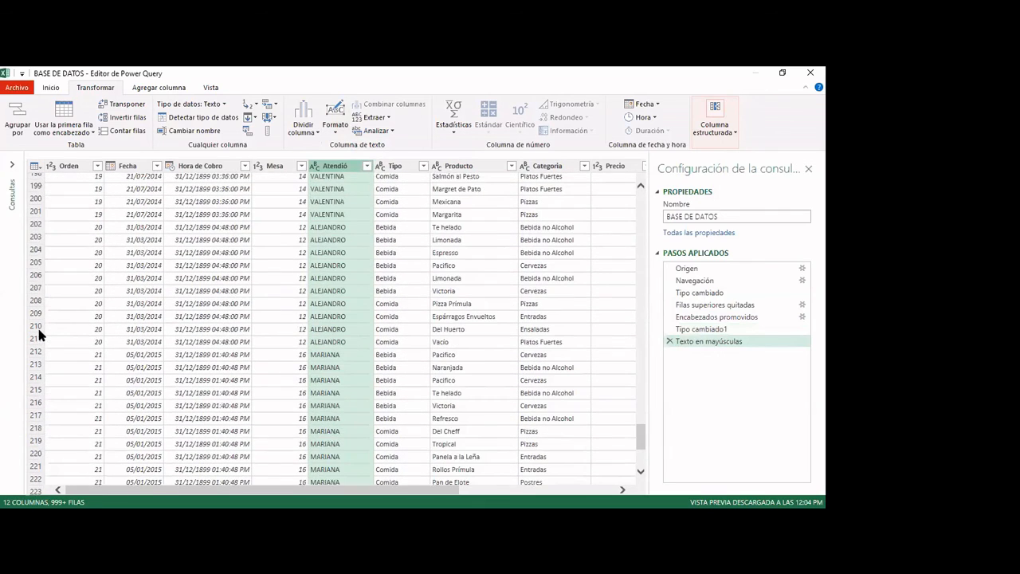
scroll(186, 353, down, 20)
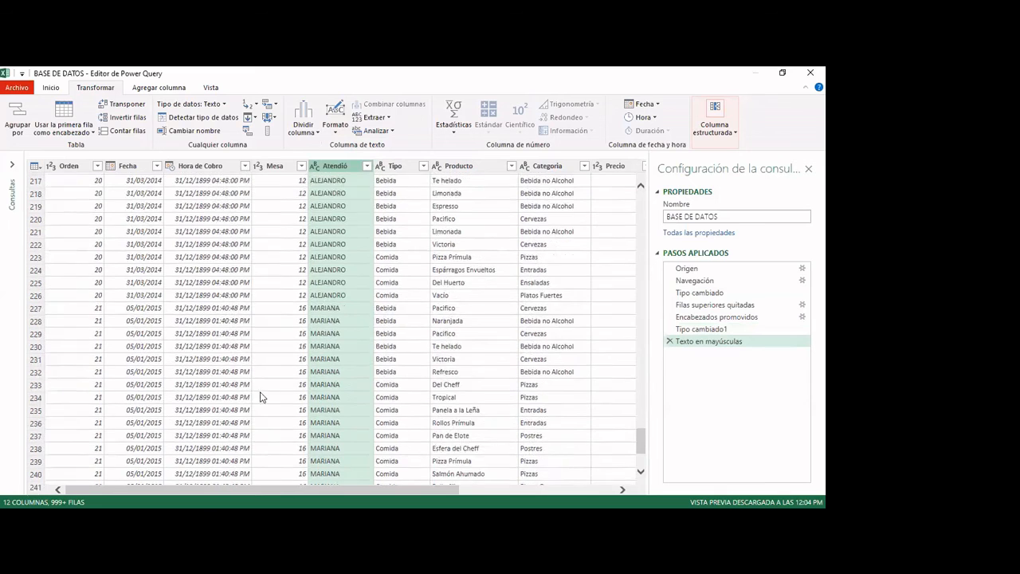
drag(641, 451, 639, 185)
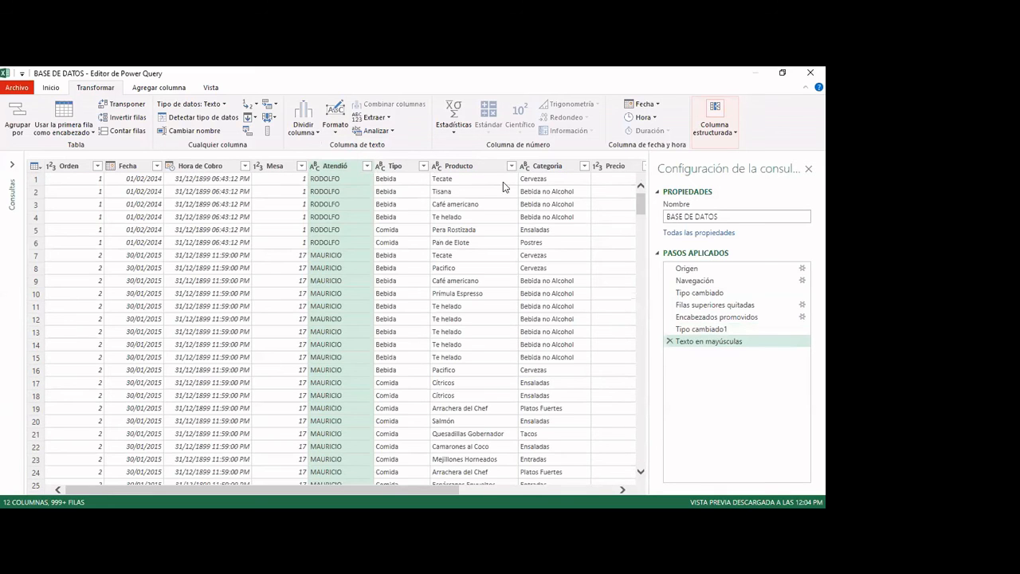
click(319, 237)
key(Right)
key(Right)
key(Up)
key(Up)
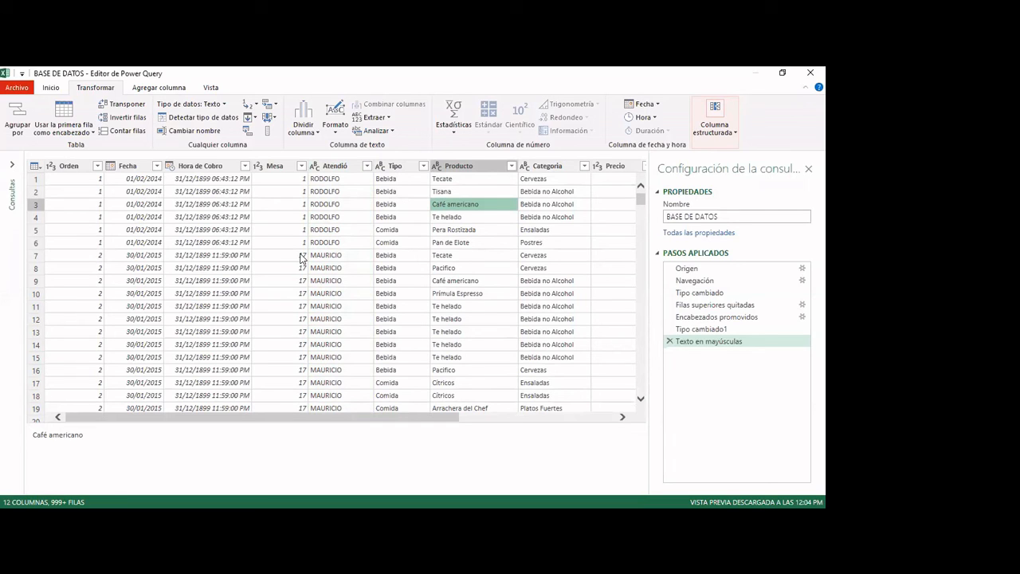
Select the Tipo column and look over its Bebida and Comida entries.
click(394, 170)
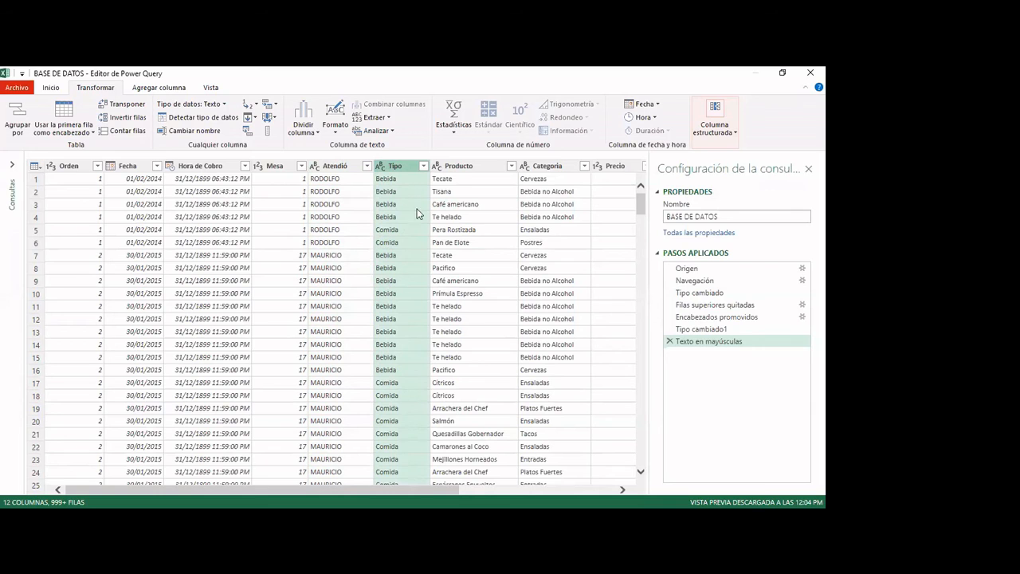
scroll(393, 332, down, 10)
scroll(393, 333, up, 10)
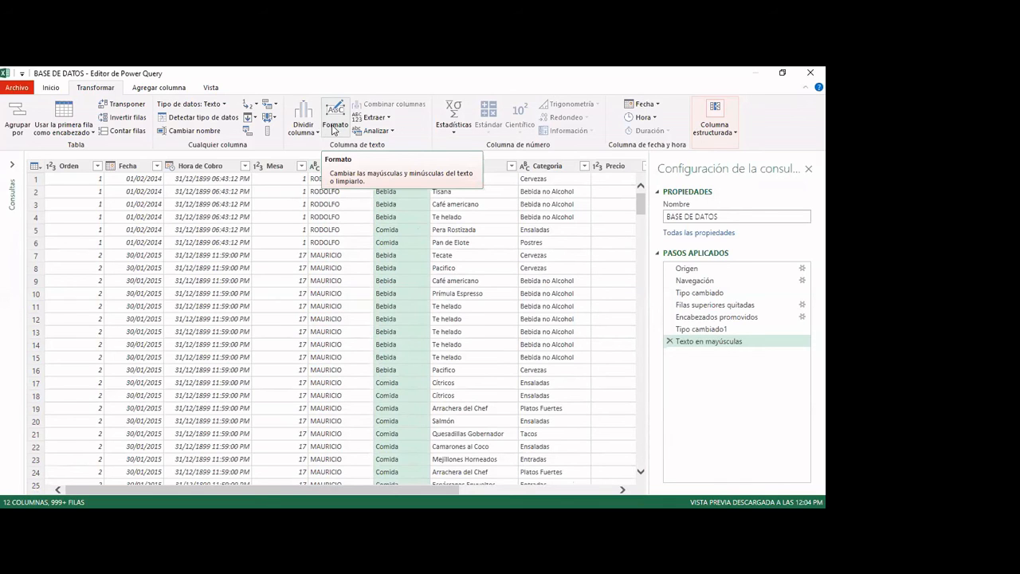
click(252, 109)
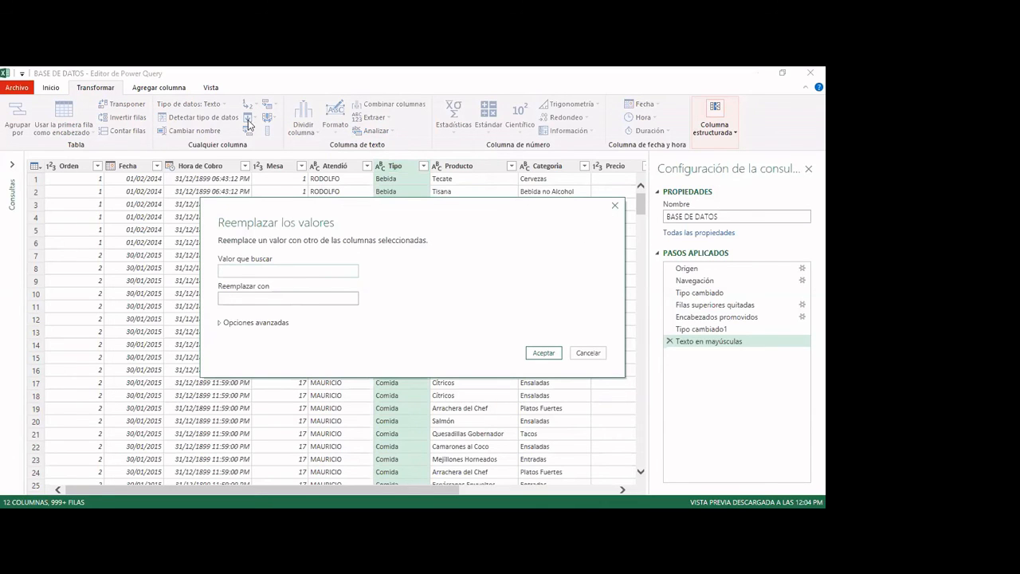
click(615, 206)
click(255, 108)
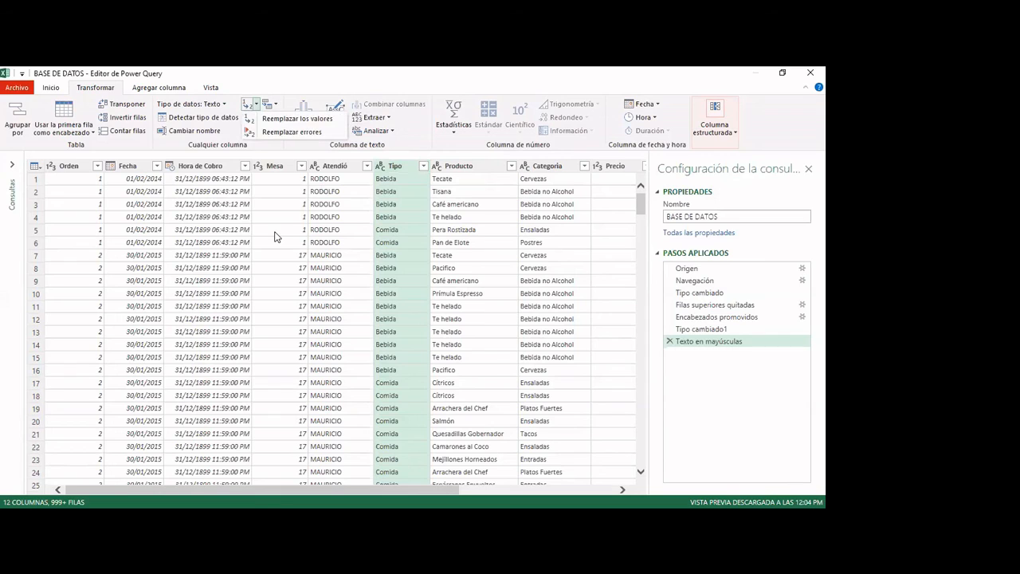
click(255, 133)
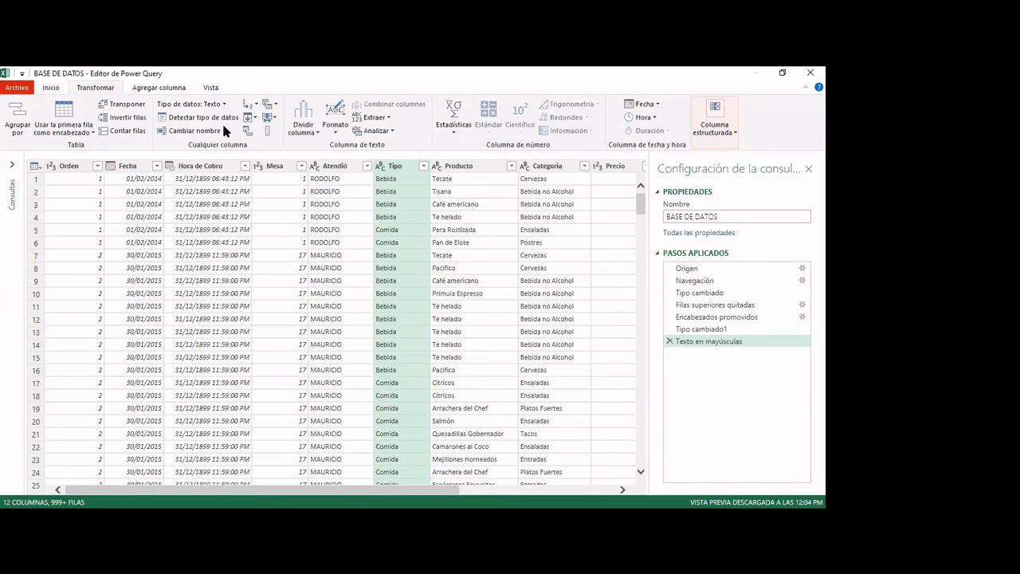
Extract only the first 3 characters of each Tipo value and check the shortened entries down the column.
click(333, 125)
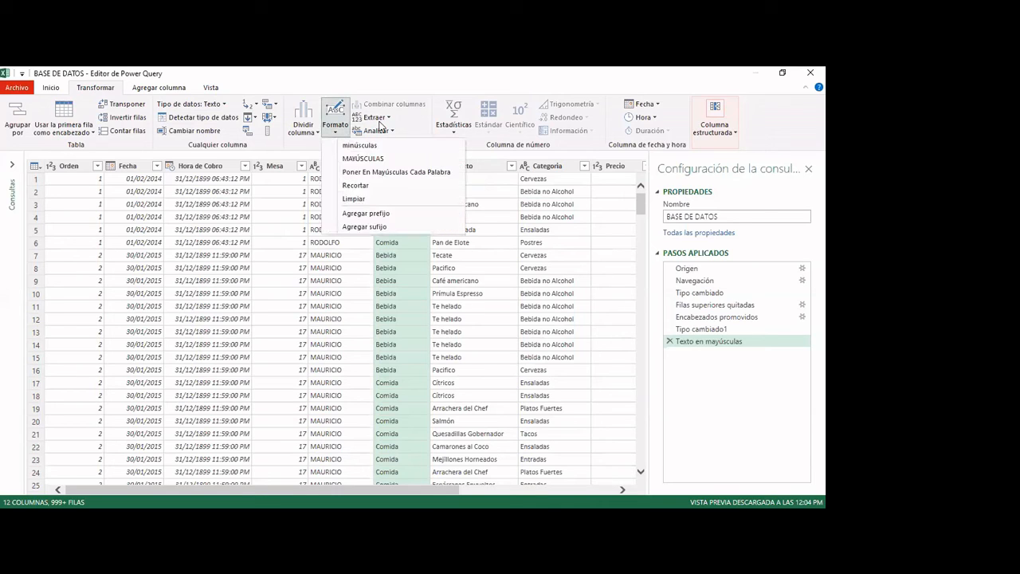
click(378, 118)
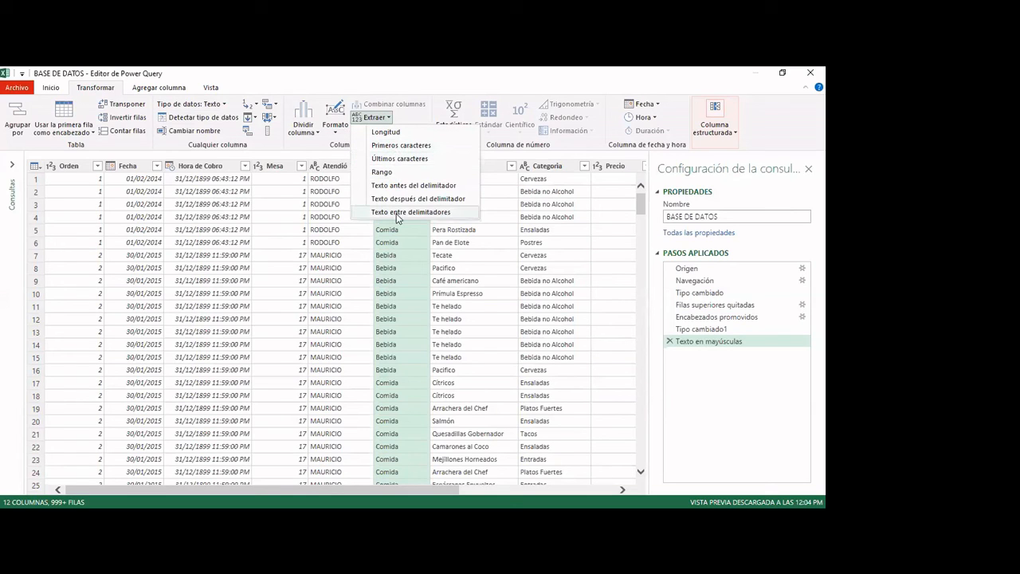
click(413, 148)
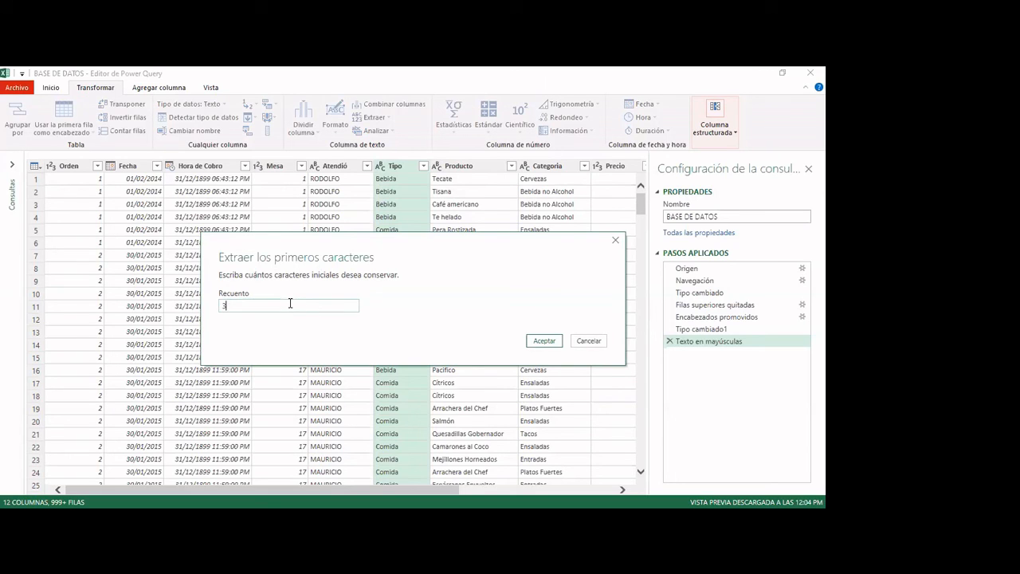
click(543, 341)
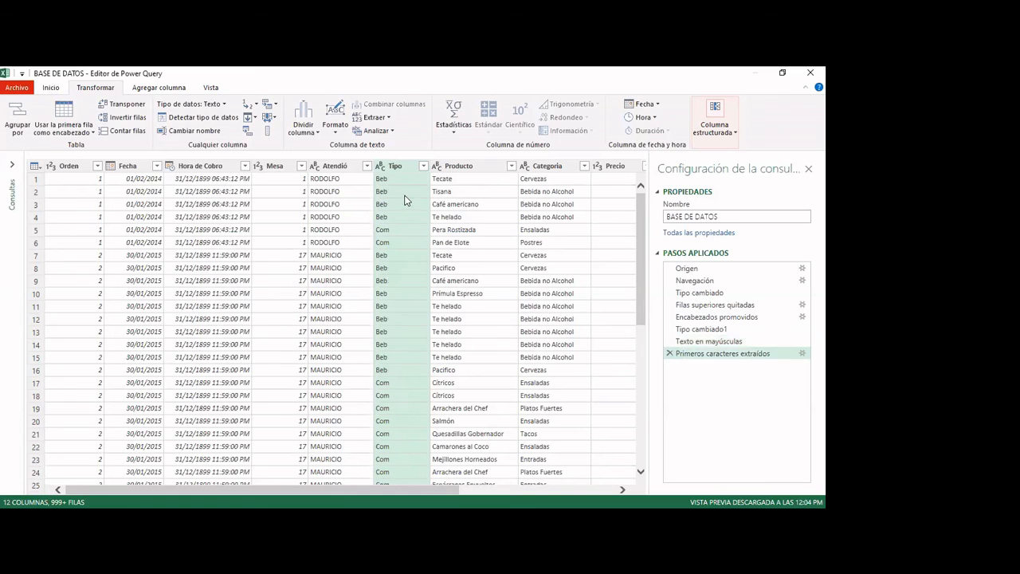
scroll(391, 386, down, 12)
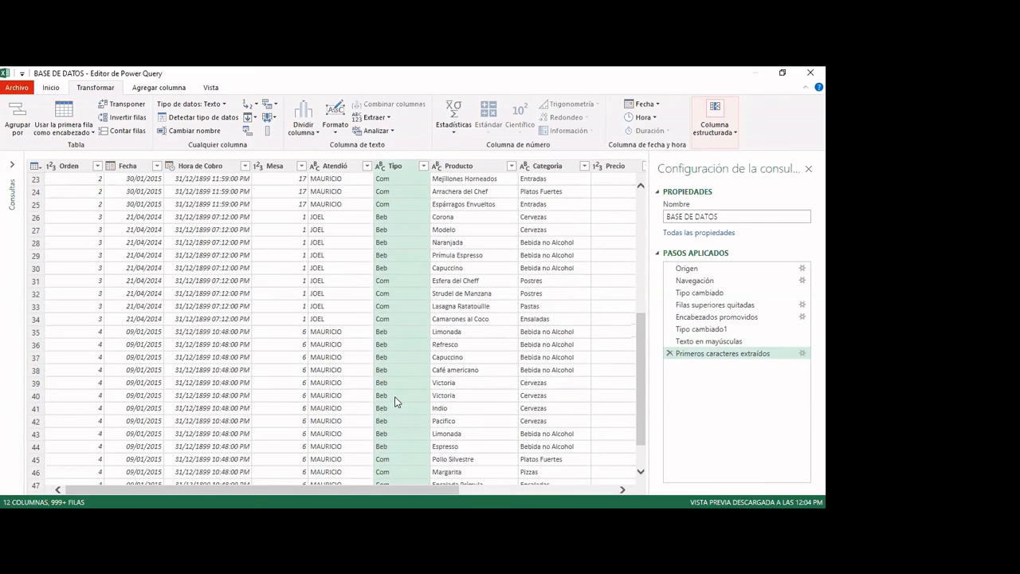
scroll(387, 350, up, 12)
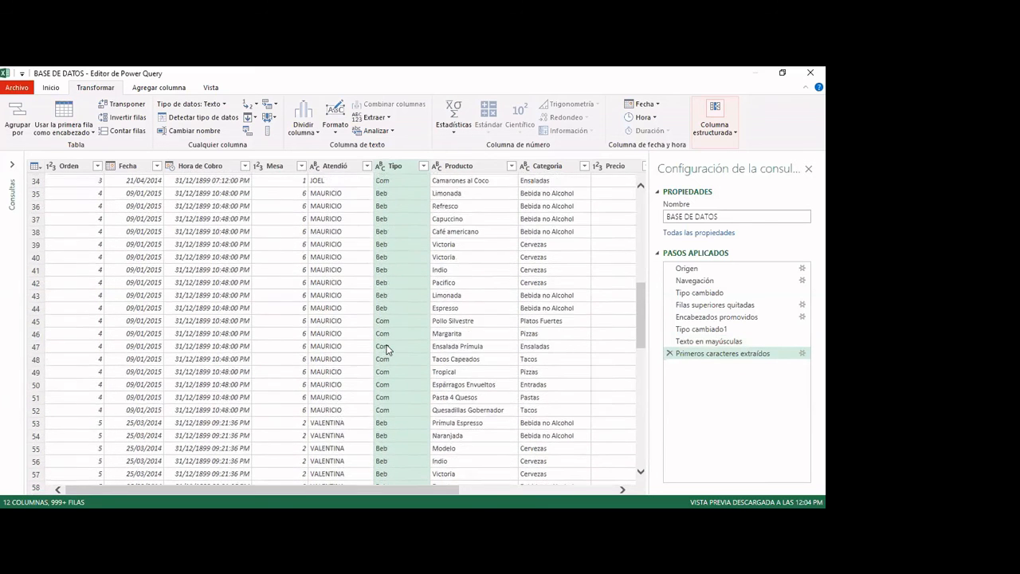
scroll(406, 216, down, 20)
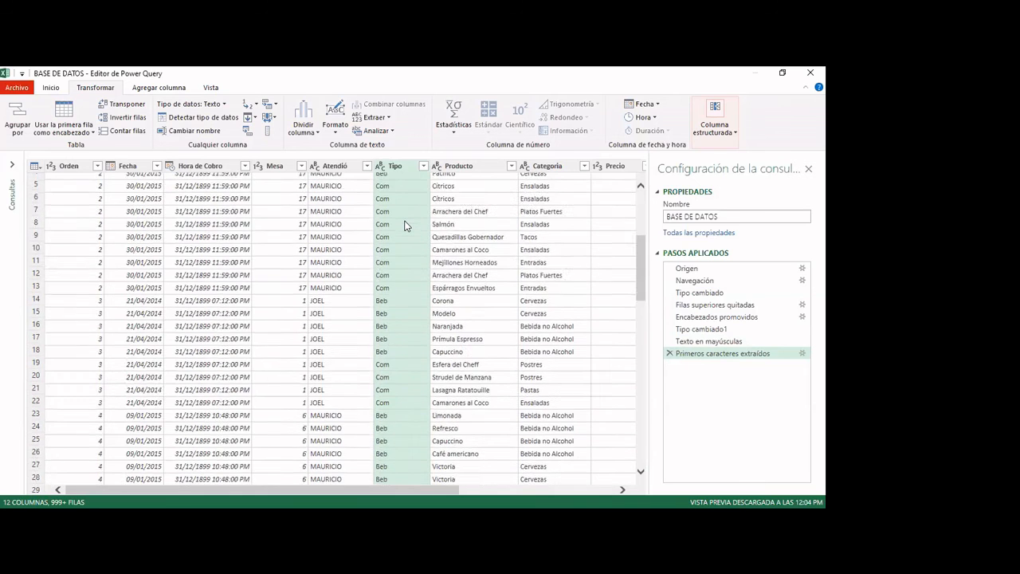
scroll(404, 225, up, 6)
scroll(404, 225, down, 11)
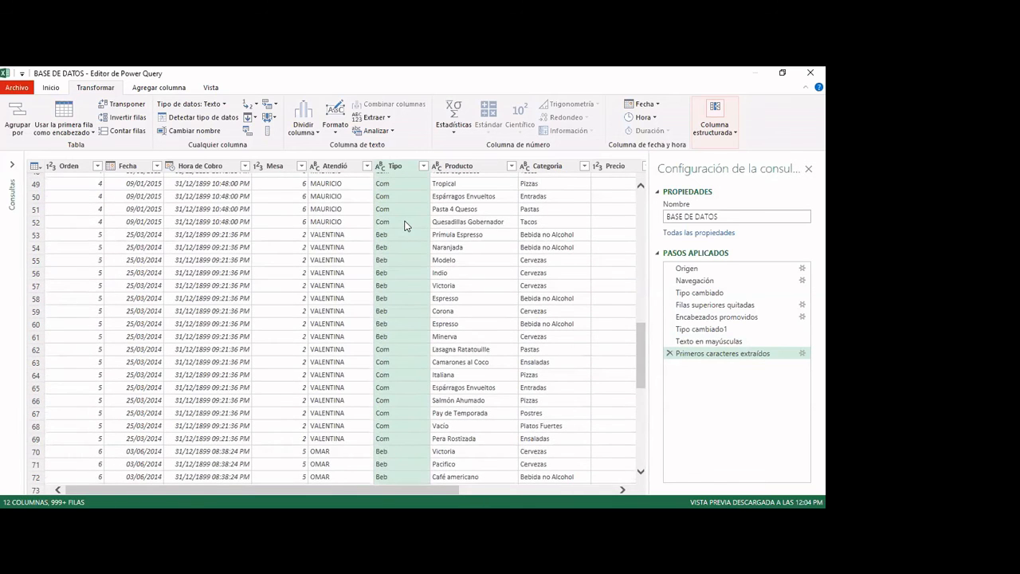
scroll(406, 225, up, 20)
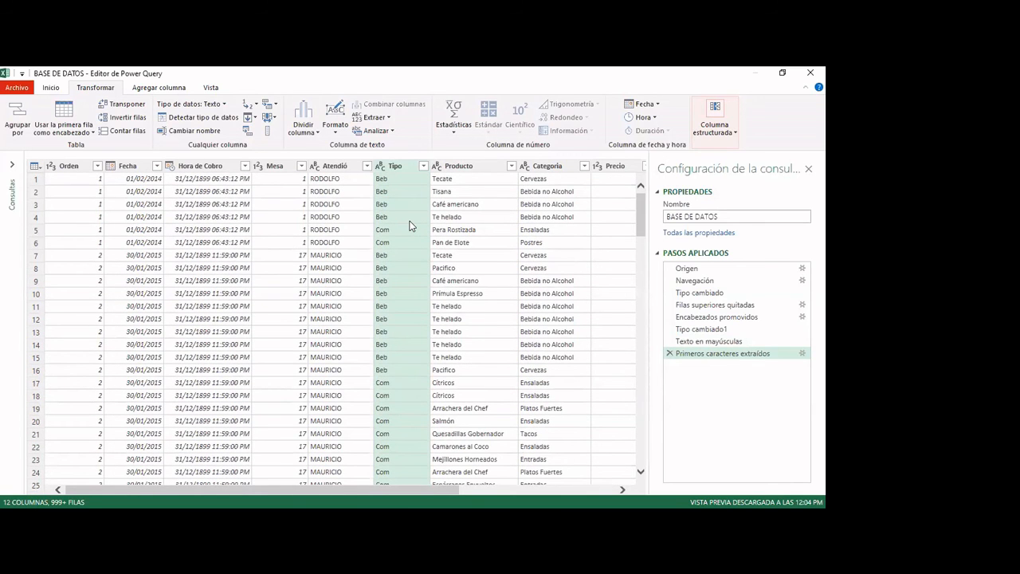
Try setting the Hora de Cobro column's data type to Hora and delete that type change from the applied steps.
click(276, 204)
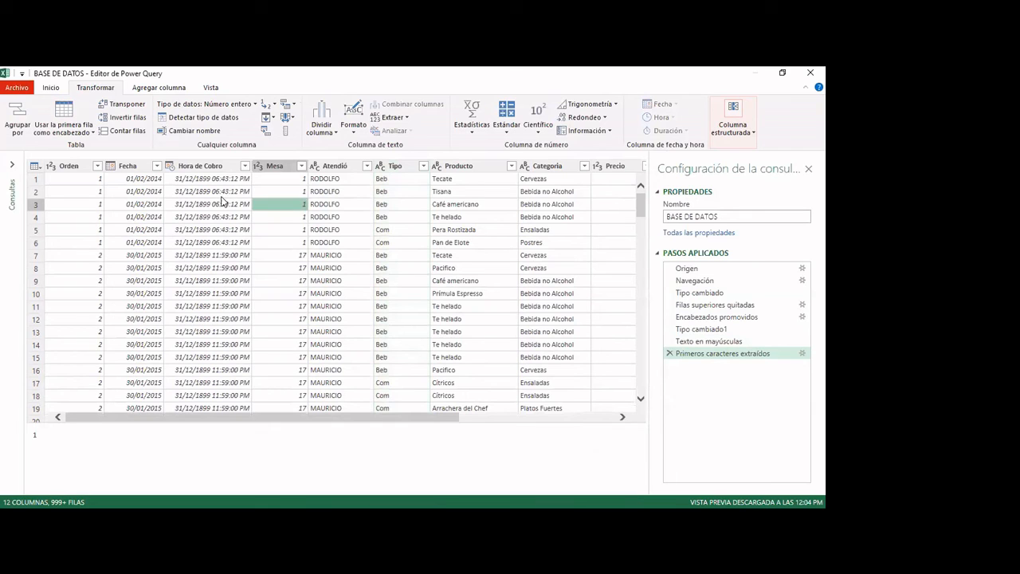
click(214, 168)
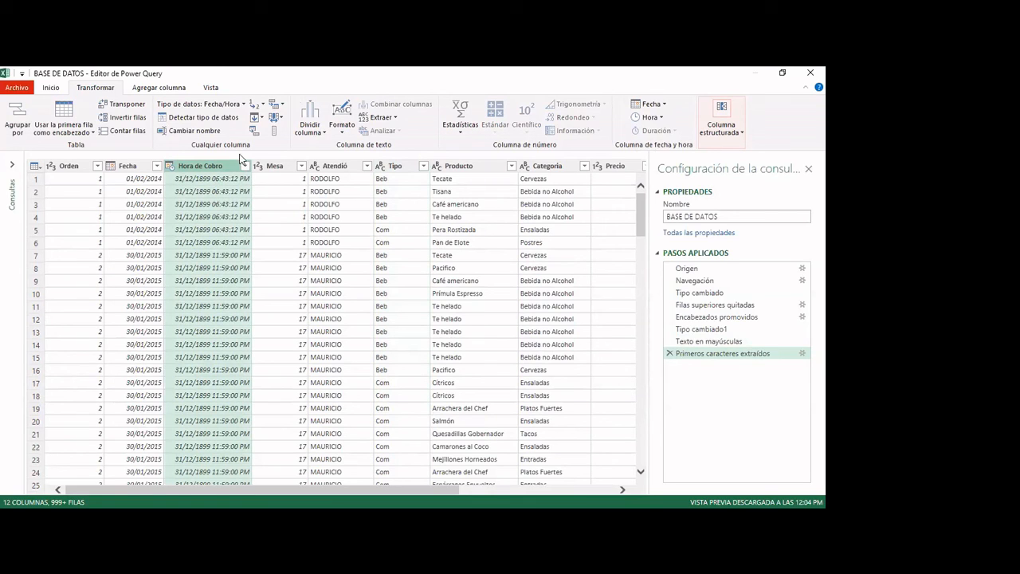
click(243, 104)
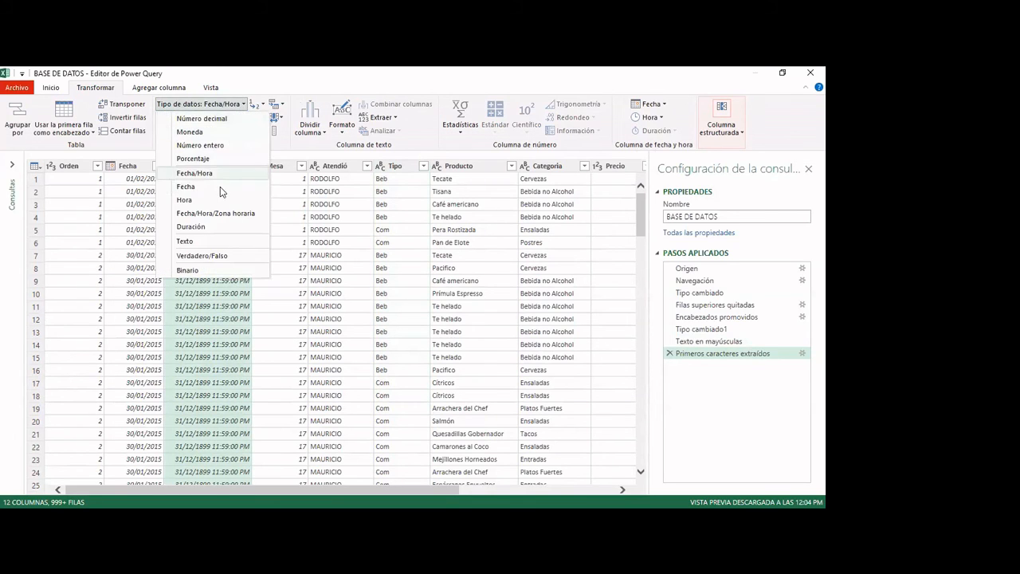
click(223, 200)
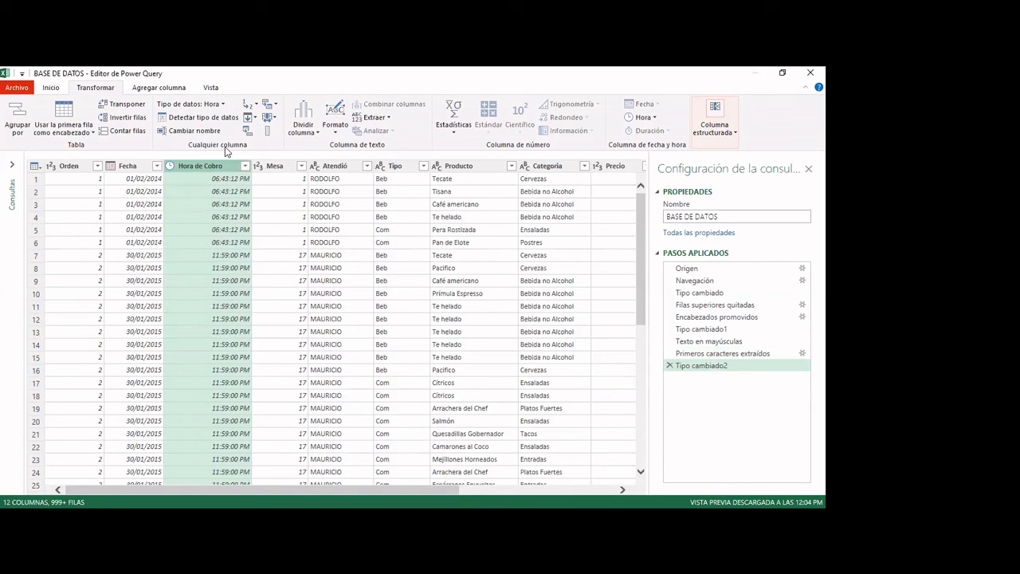
click(216, 110)
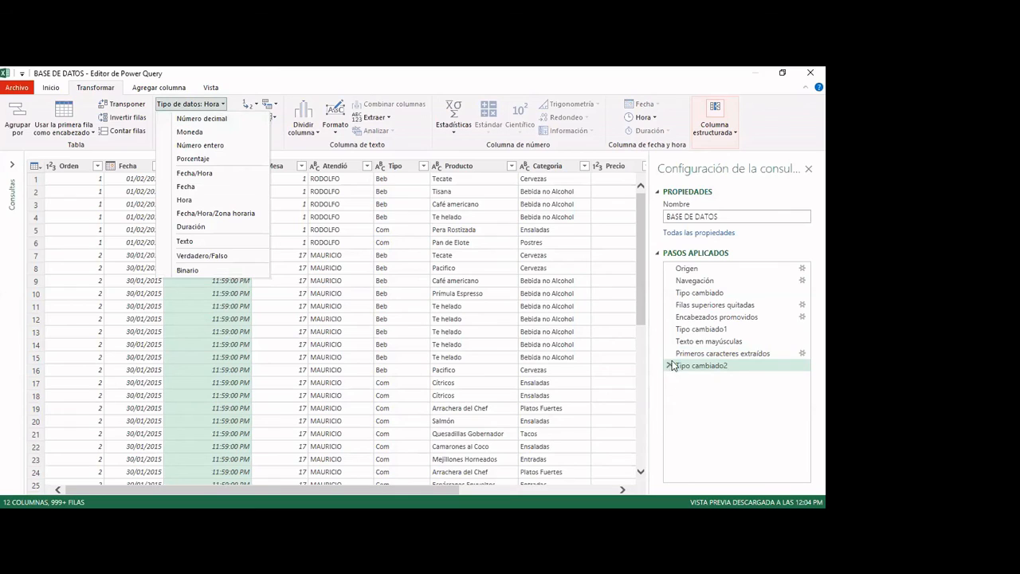
click(227, 198)
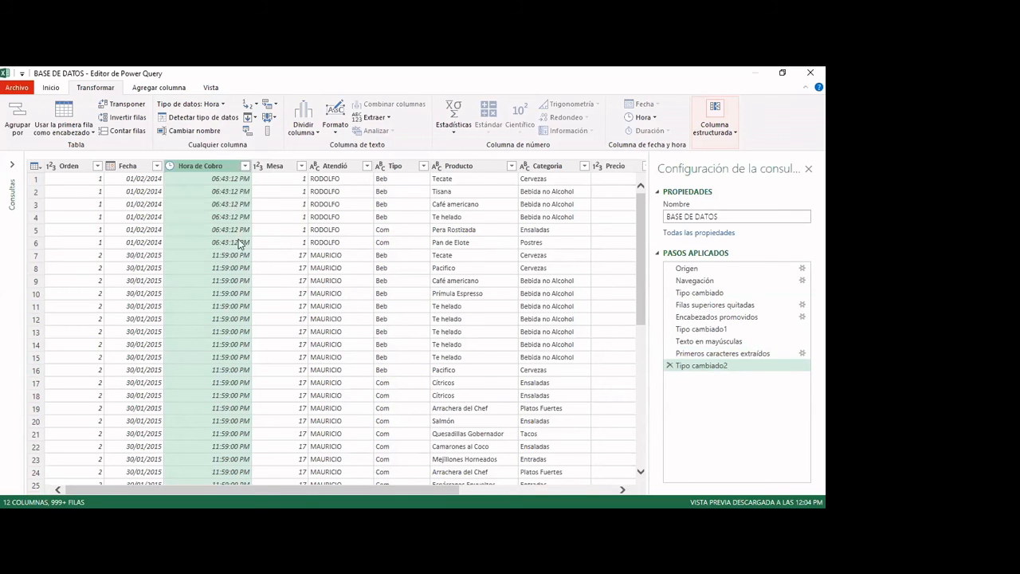
click(669, 365)
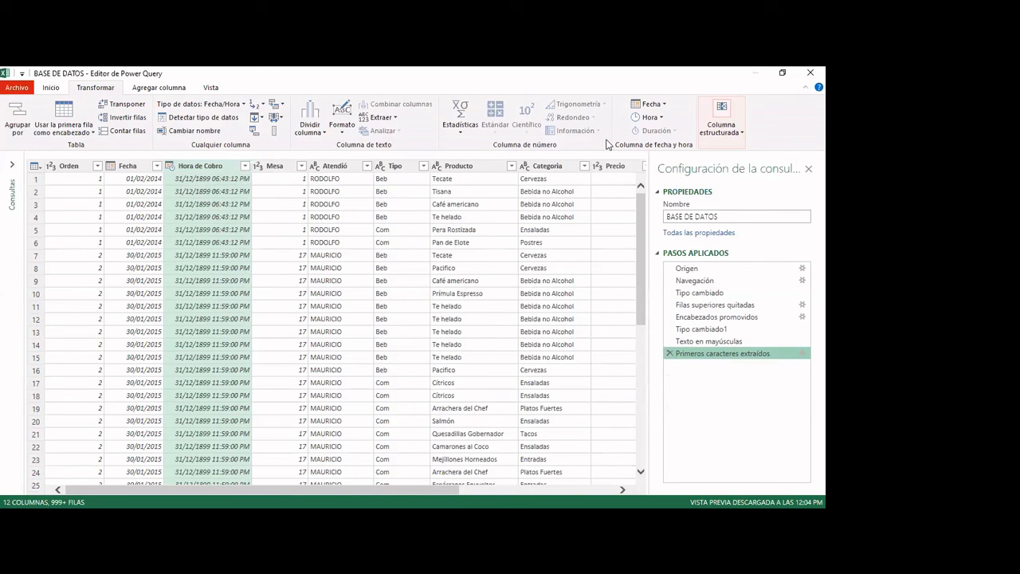
Split the Hora de Cobro column by the Espacio delimiter at each occurrence of the delimiter.
click(323, 133)
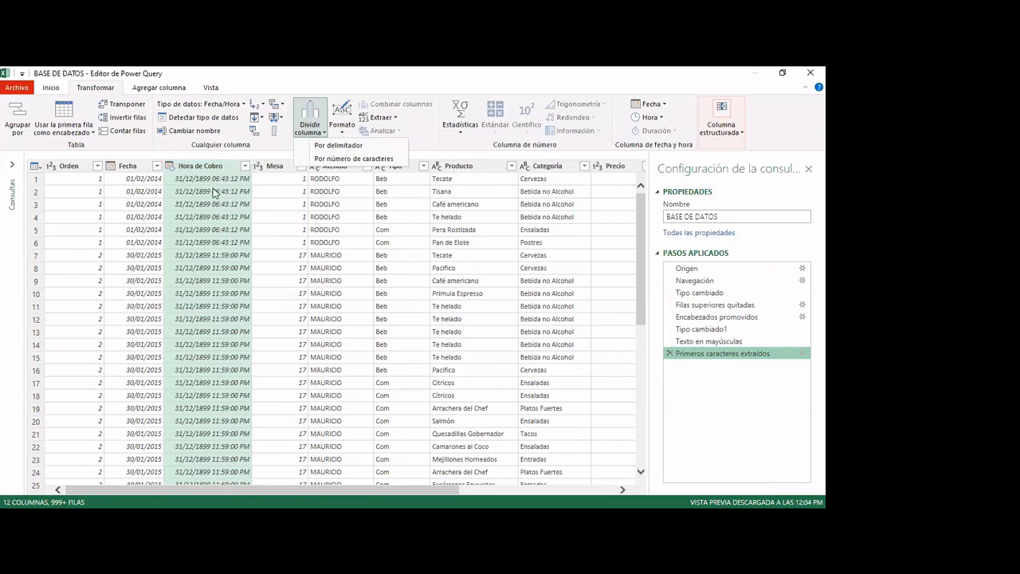
click(316, 147)
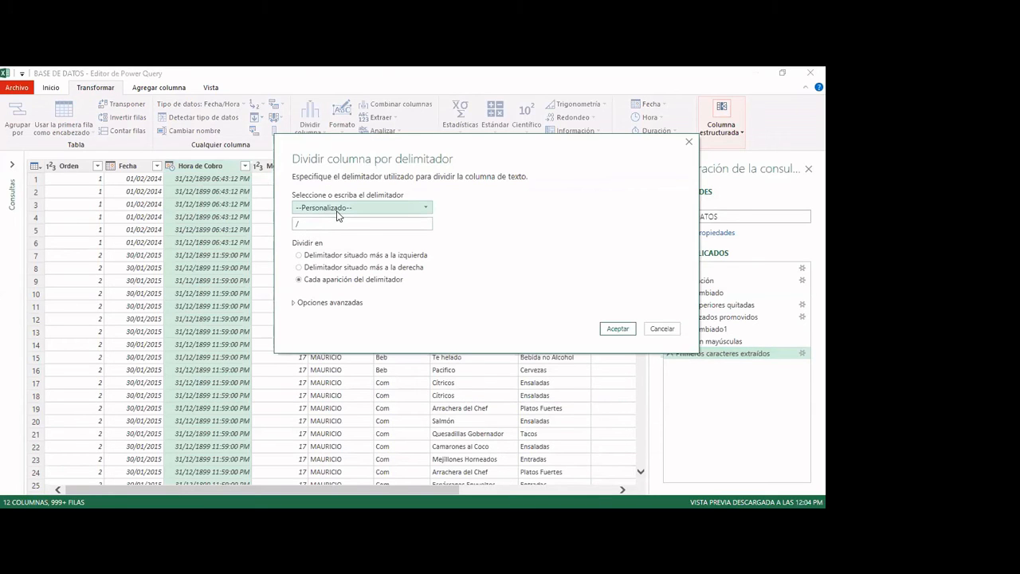
click(335, 210)
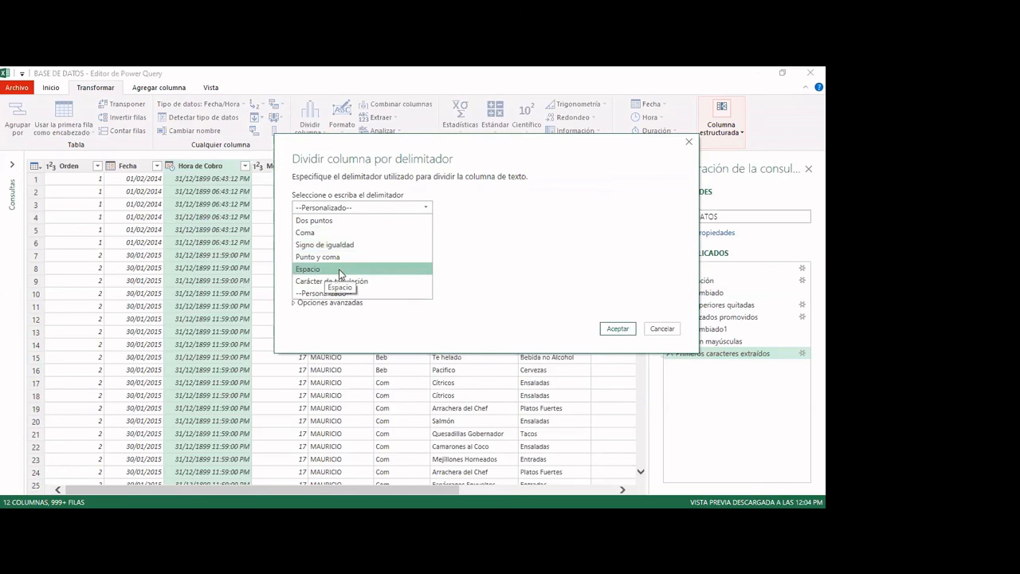
click(339, 268)
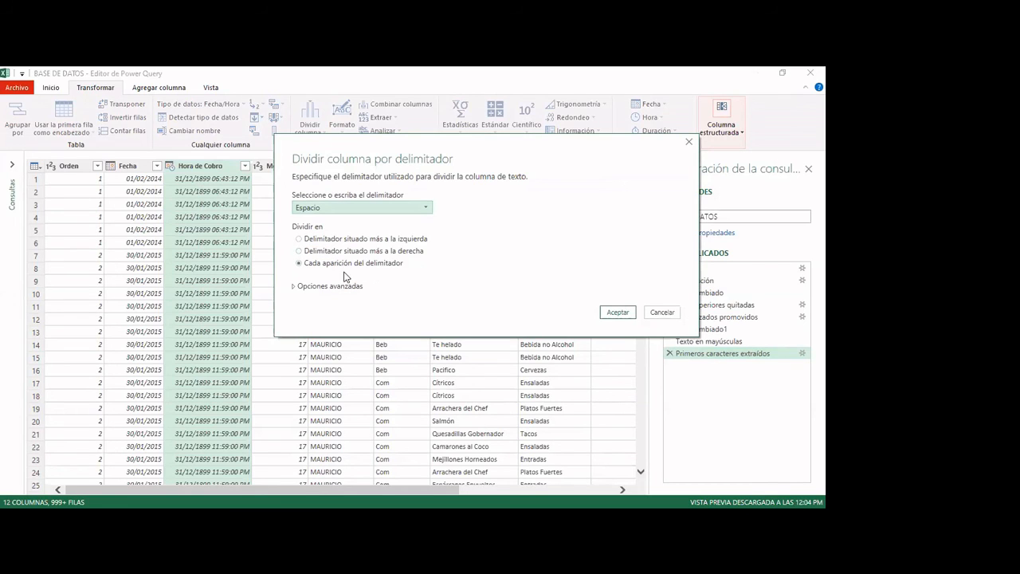
click(618, 317)
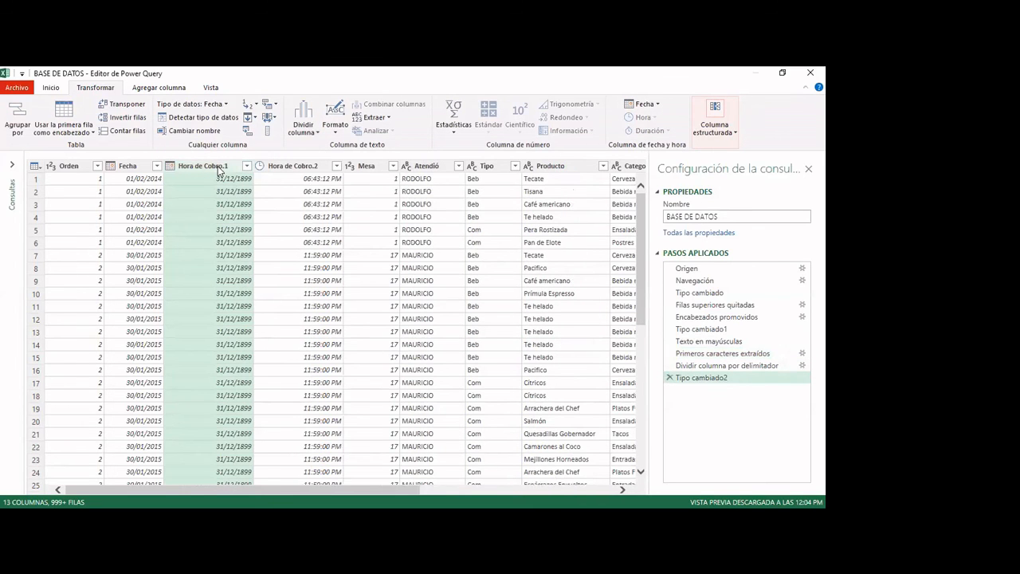
Compare the two split Hora de Cobro columns and remove Hora de Cobro.1, which holds only the date.
click(216, 166)
click(299, 169)
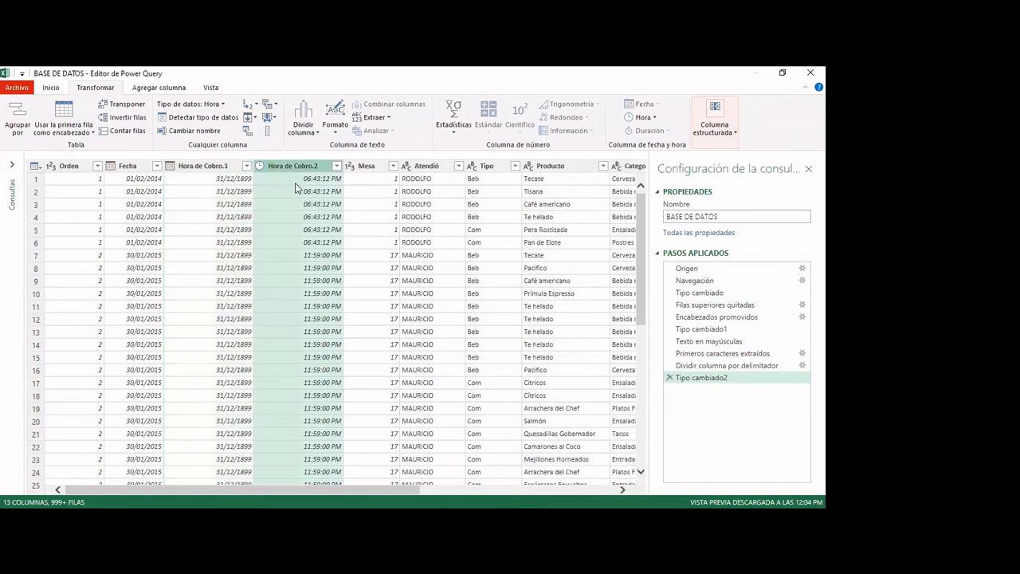
click(226, 168)
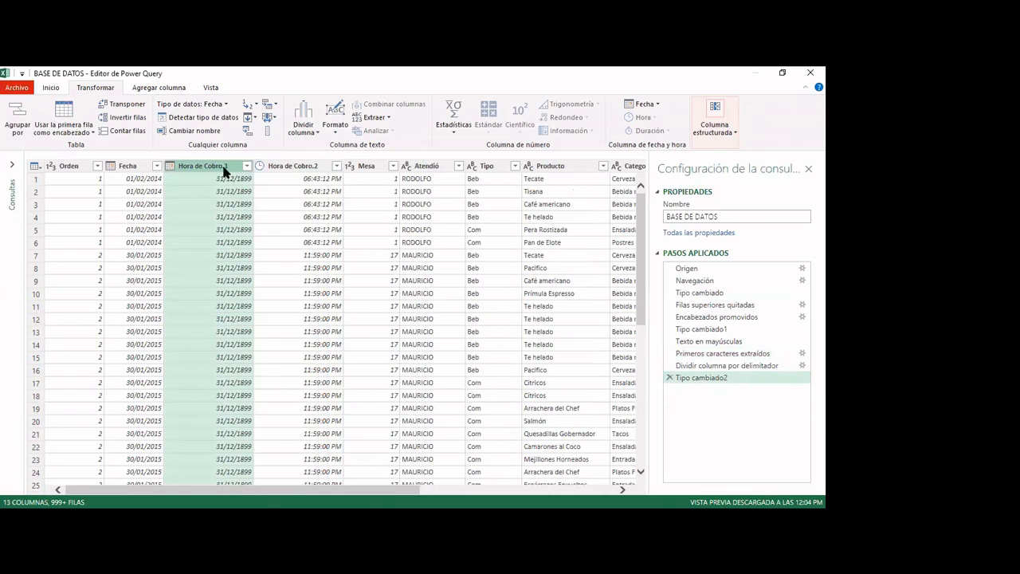
click(57, 90)
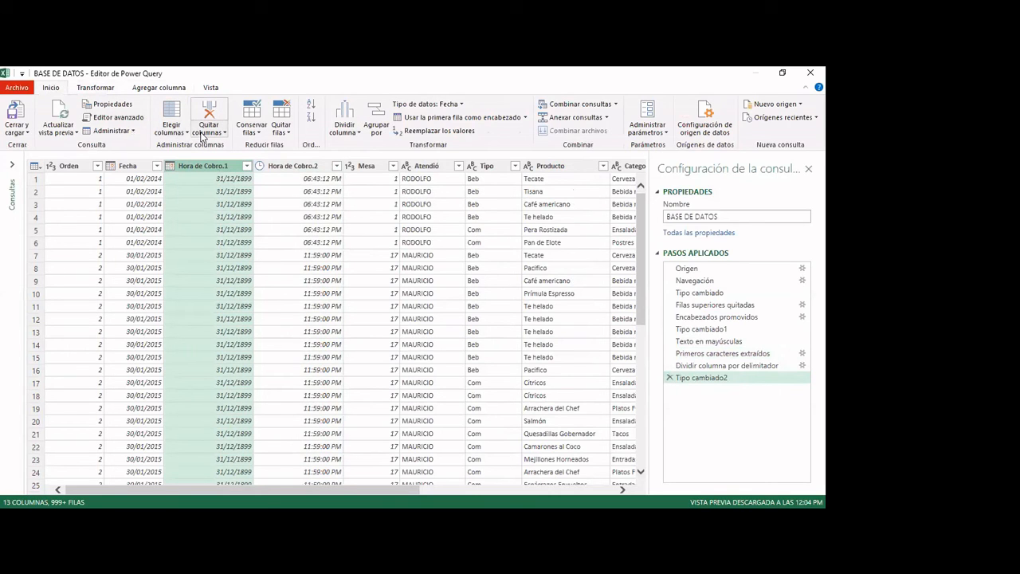
click(211, 133)
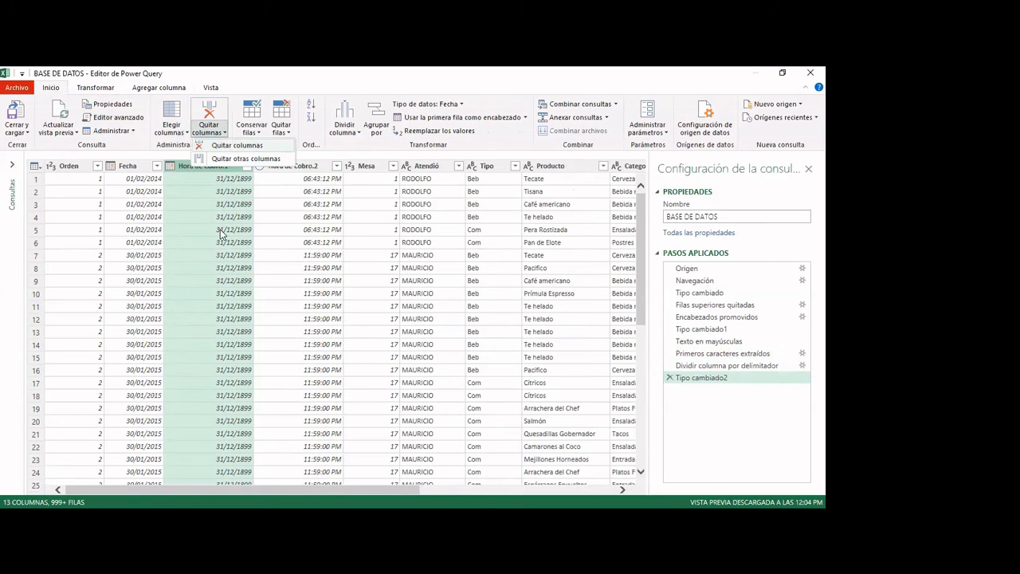
click(237, 145)
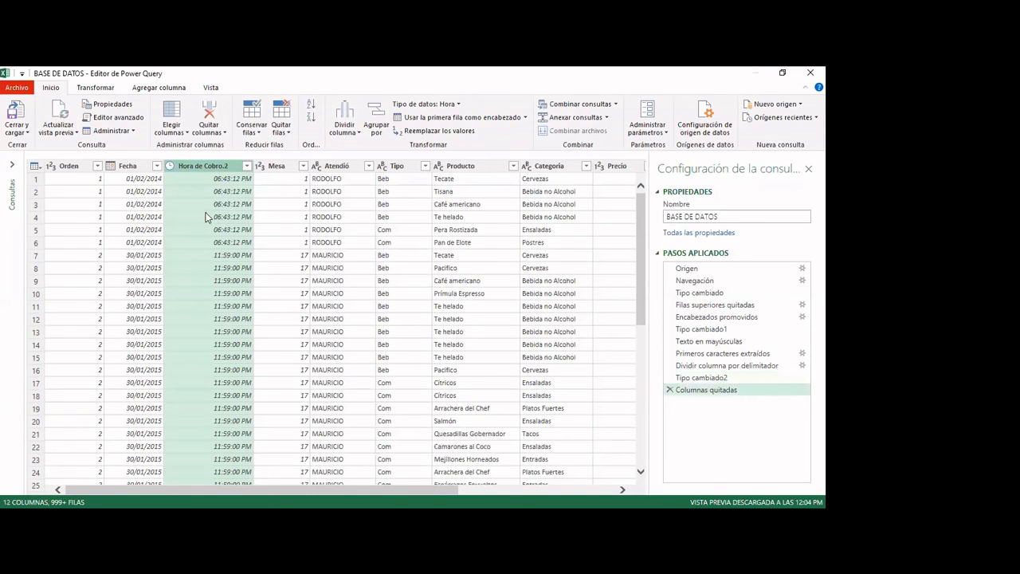
Set the data type of the Precio, Costo and Propina columns to Moneda in a single change.
click(128, 166)
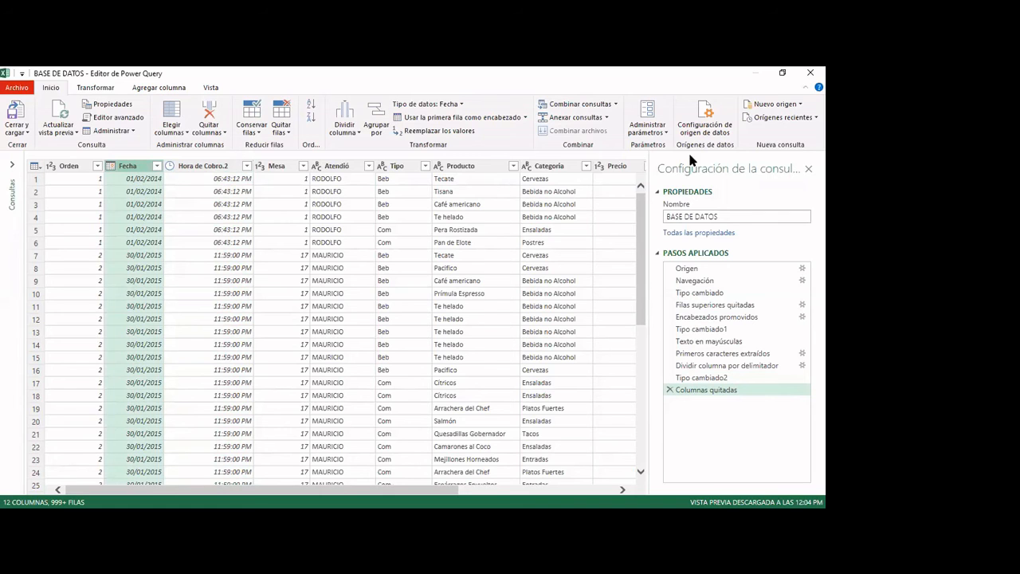
drag(457, 489, 606, 489)
click(383, 166)
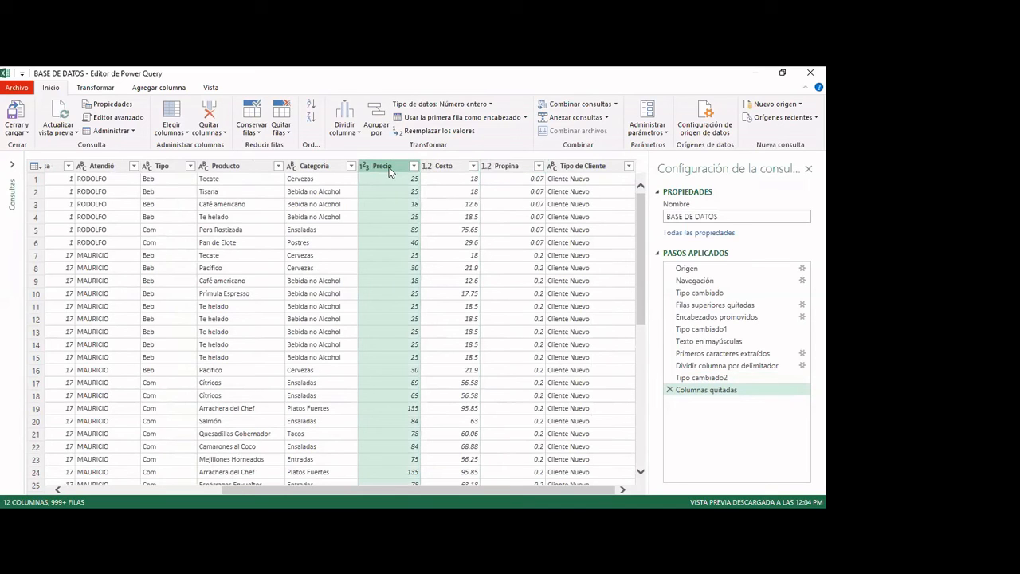
double_click(390, 171)
key(shift+Right)
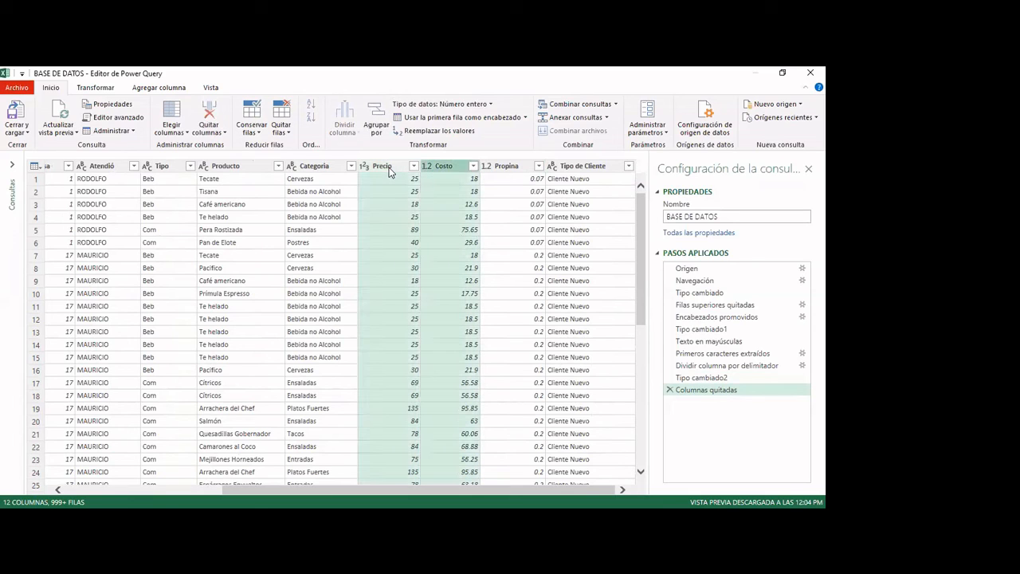
key(shift+Right)
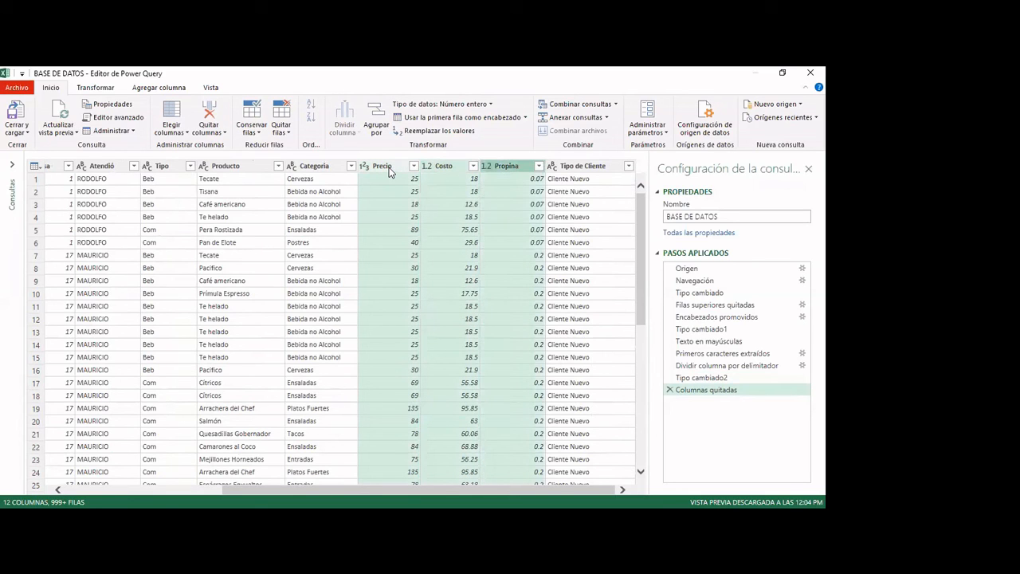
click(106, 91)
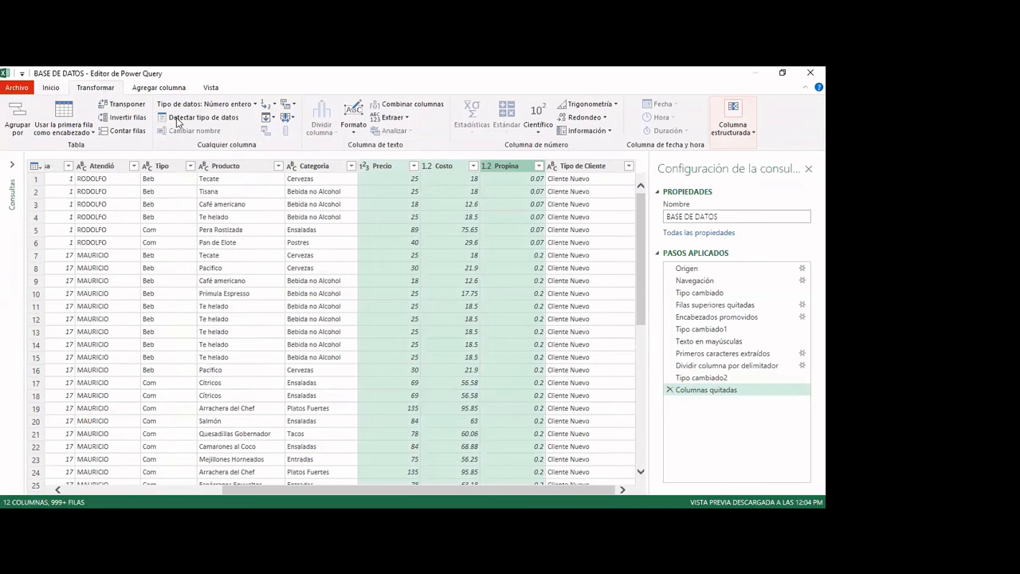
click(246, 105)
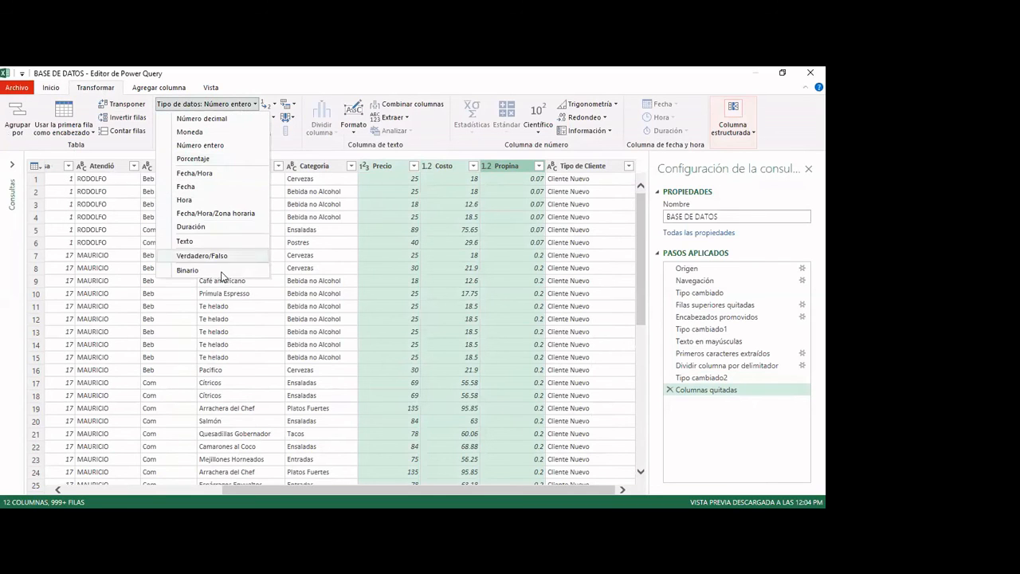
click(212, 135)
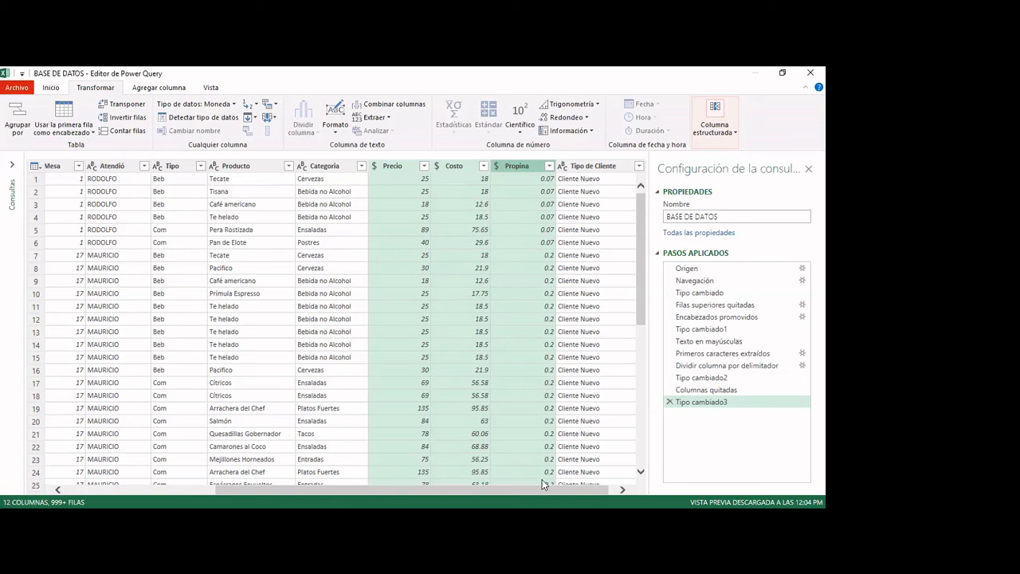
Add a new column with the month name (Nombre del mes) derived from the Fecha column.
drag(475, 491, 326, 489)
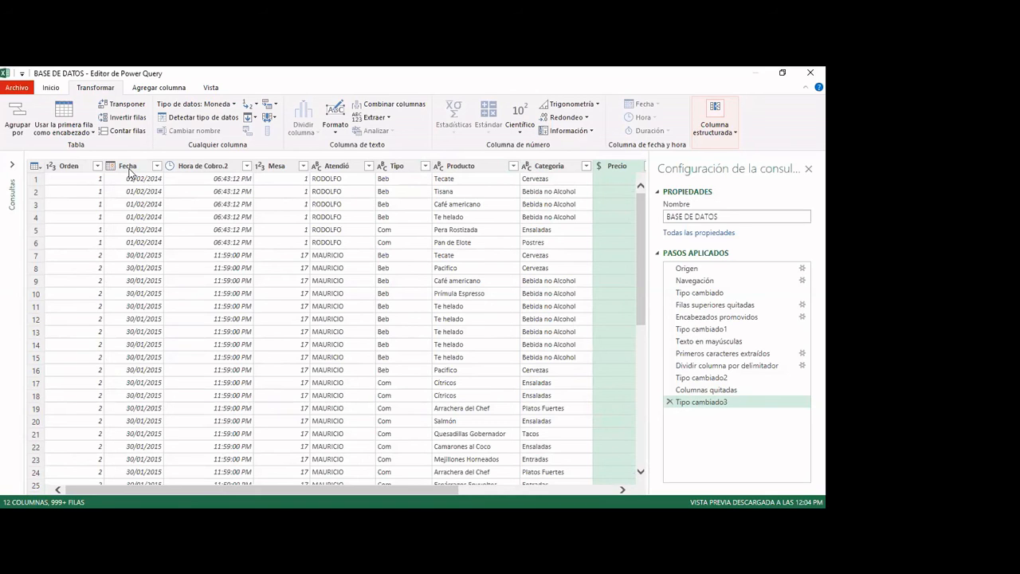
scroll(138, 257, down, 5)
scroll(142, 255, up, 5)
click(140, 166)
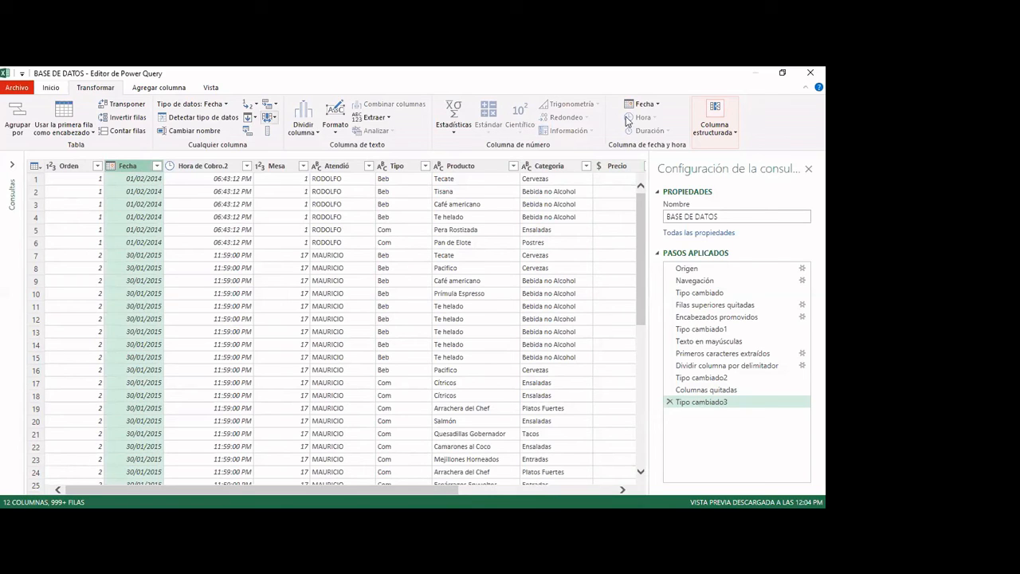
click(168, 89)
click(95, 88)
click(658, 105)
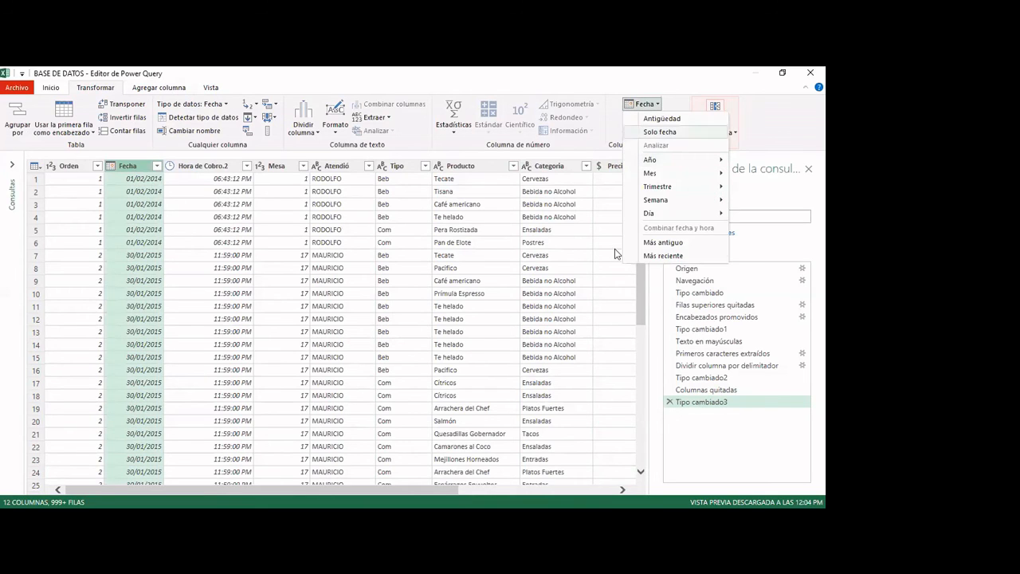
click(760, 131)
click(162, 87)
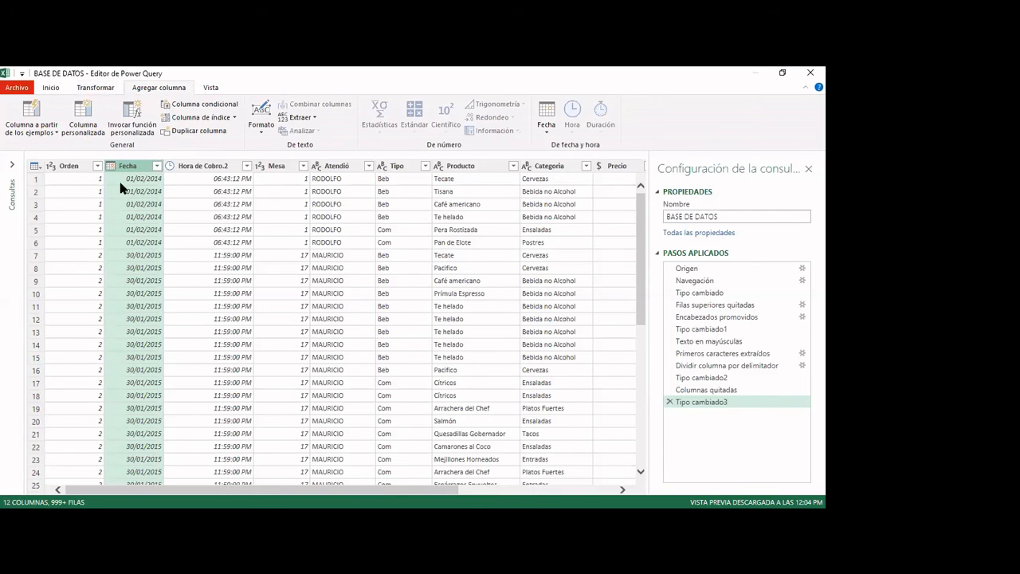
click(550, 136)
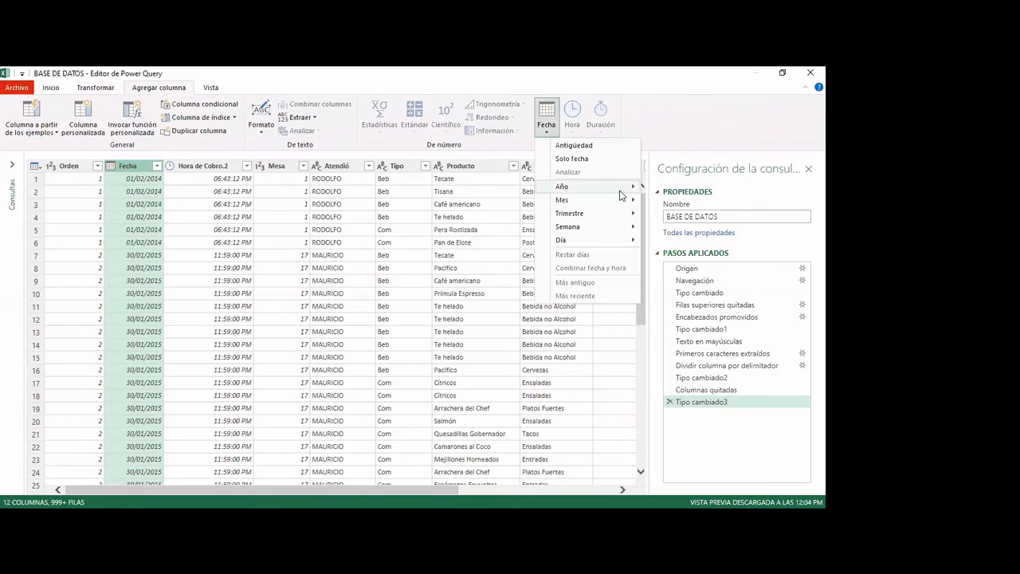
mouse_move(626, 203)
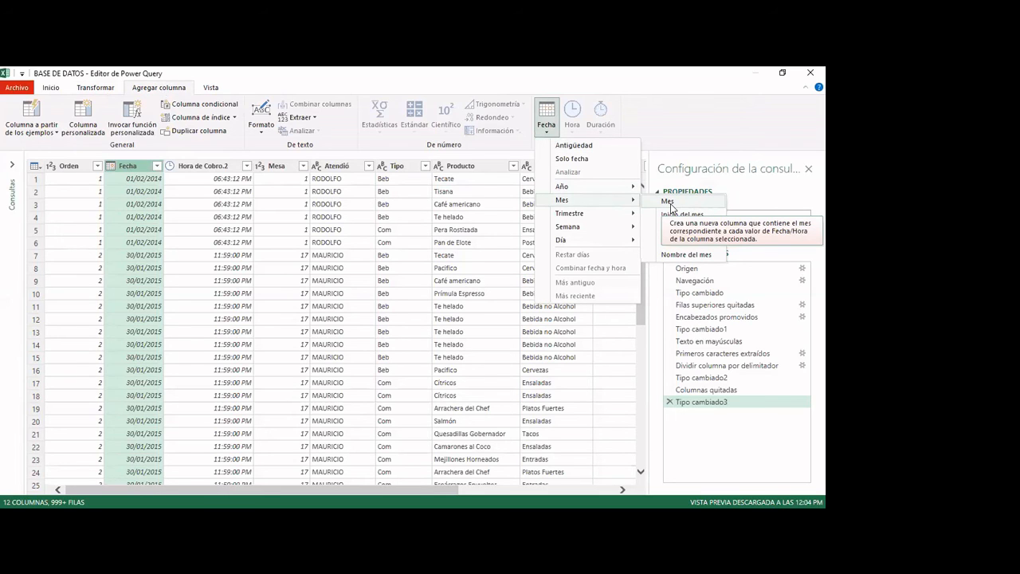
click(682, 256)
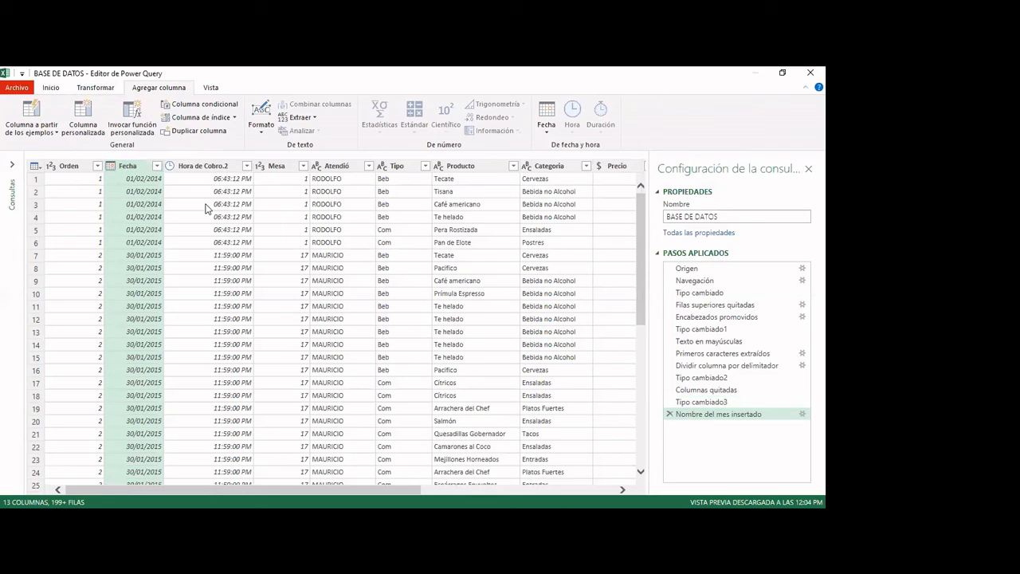
Move the Nombre del mes column so that it sits directly after the Fecha column.
scroll(215, 256, down, 5)
scroll(215, 255, up, 5)
drag(392, 487, 577, 488)
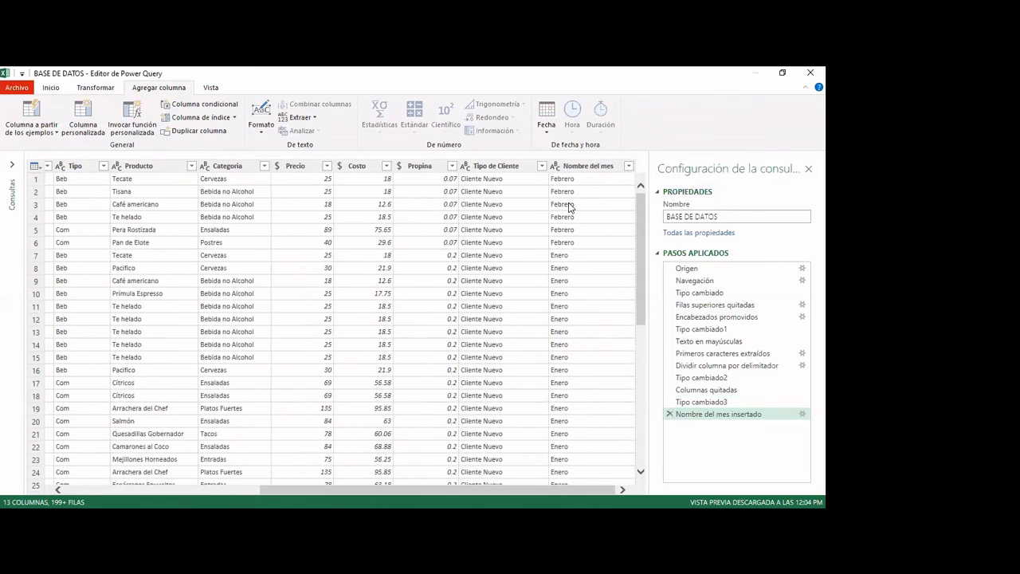
click(600, 166)
drag(574, 166, 194, 197)
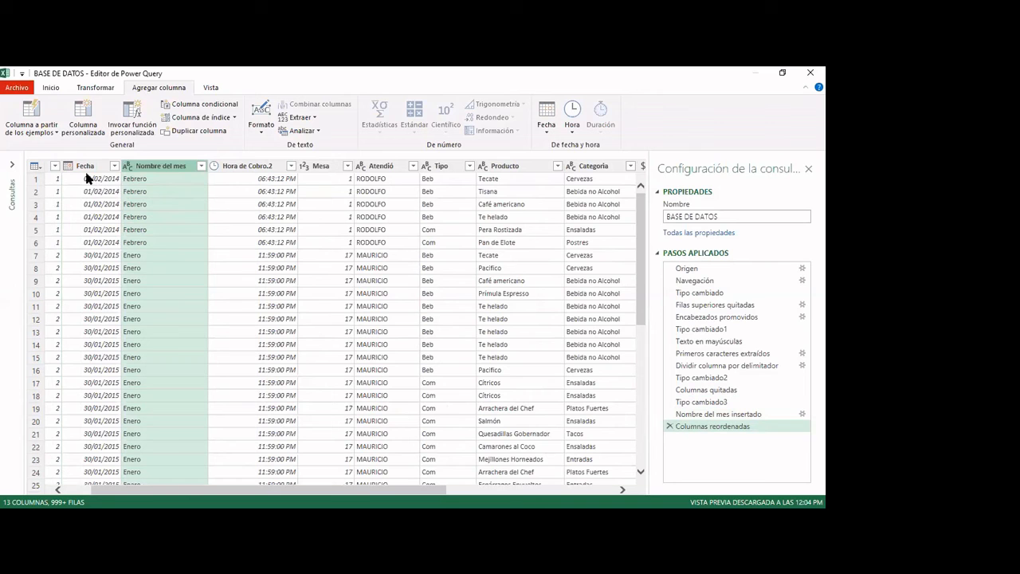
Compare the Nombre del mes entries with the Fecha dates down the rows and return to the first rows.
scroll(132, 310, down, 3)
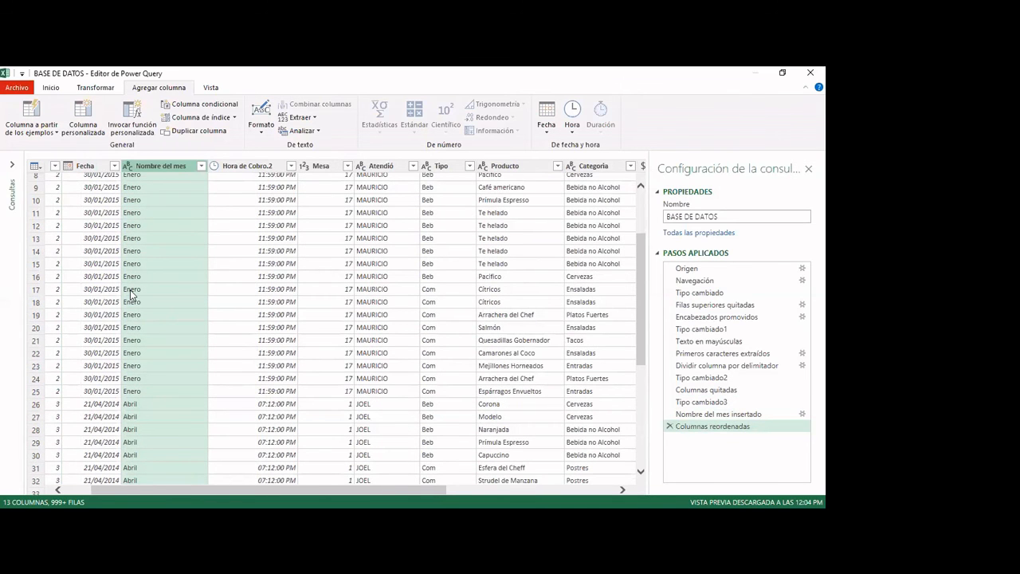
click(133, 292)
scroll(132, 294, down, 7)
scroll(110, 247, down, 1)
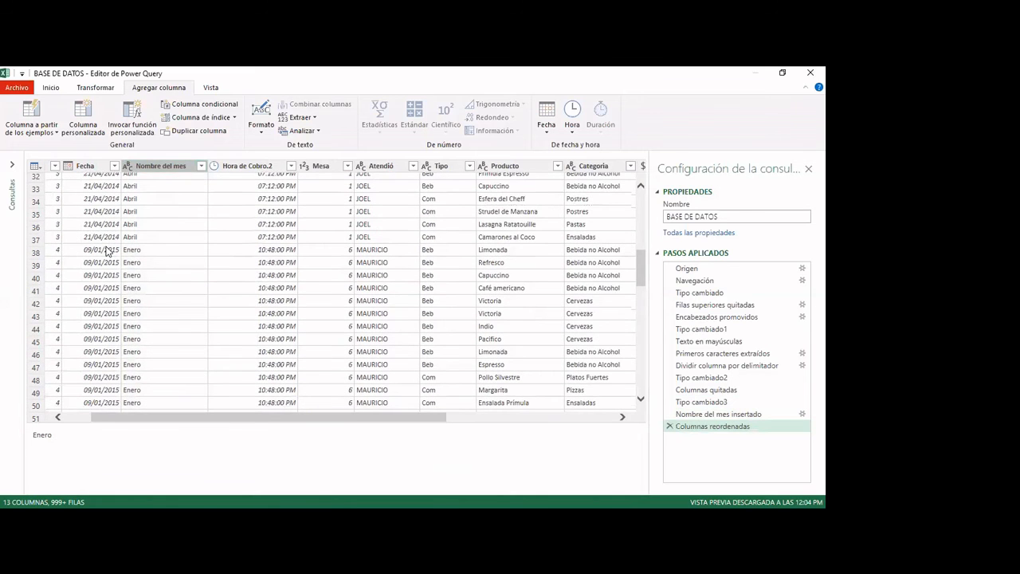
scroll(113, 291, up, 2)
click(115, 288)
scroll(137, 287, up, 9)
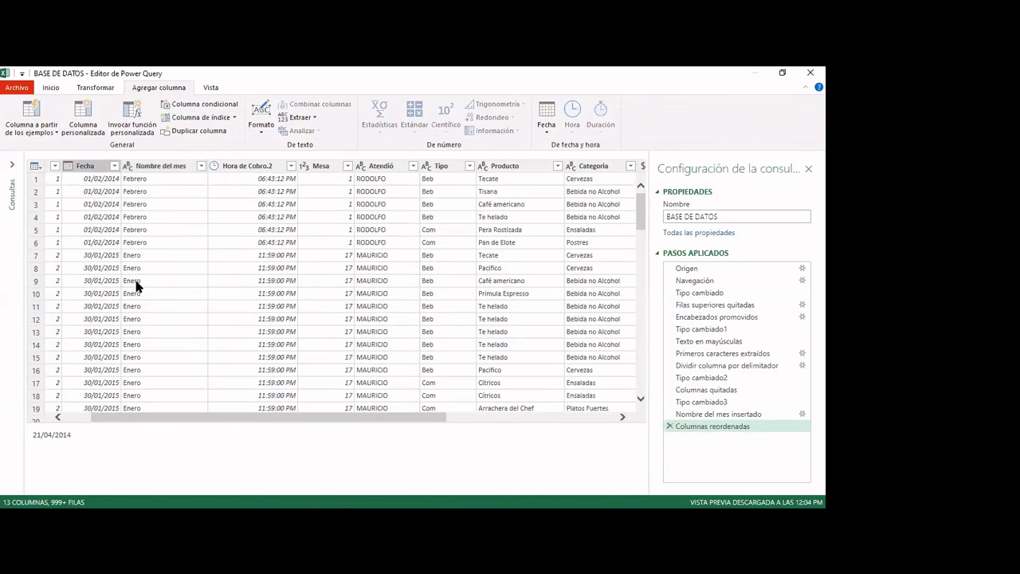
Add an Año column derived from the Fecha column and place it directly after Nombre del mes.
click(109, 167)
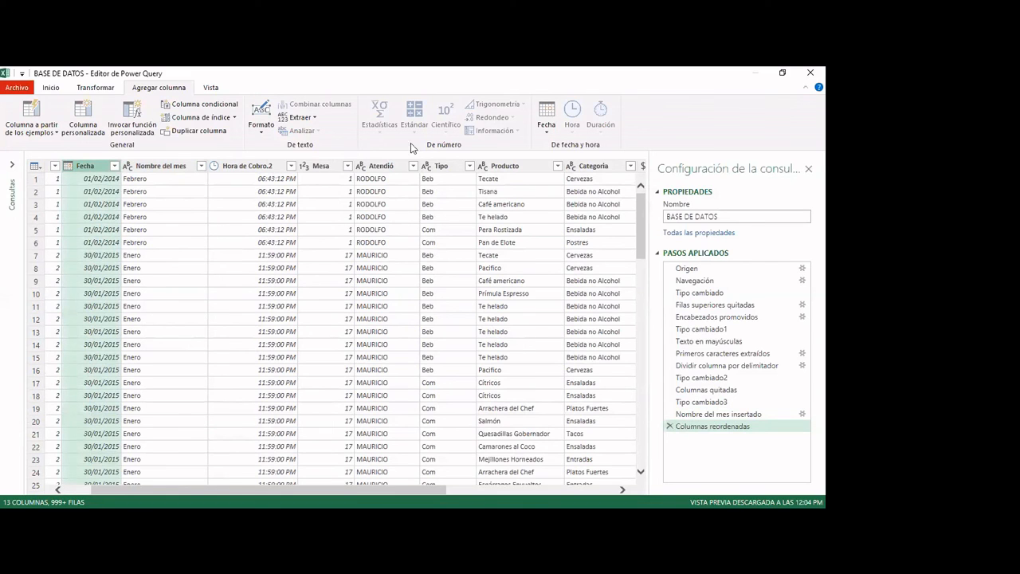
click(542, 127)
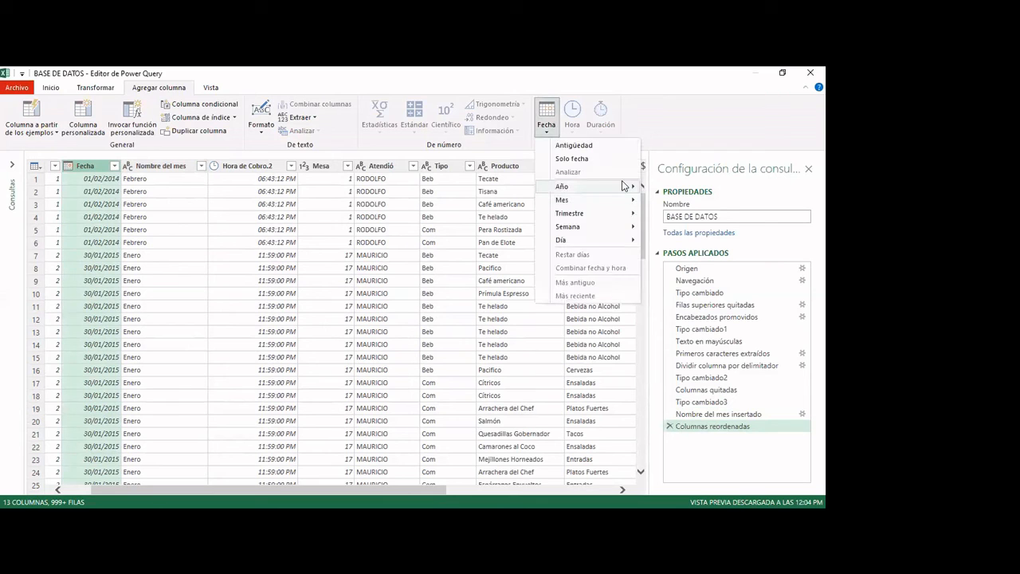
mouse_move(624, 186)
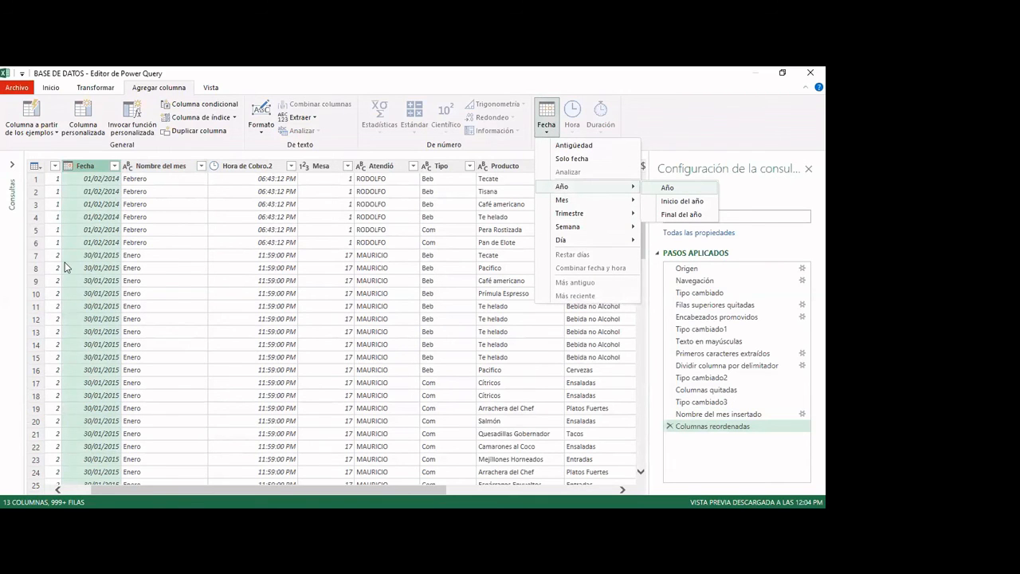
click(692, 189)
mouse_move(603, 166)
mouse_down()
mouse_move(3, 180)
mouse_move(19, 207)
mouse_move(155, 183)
mouse_up()
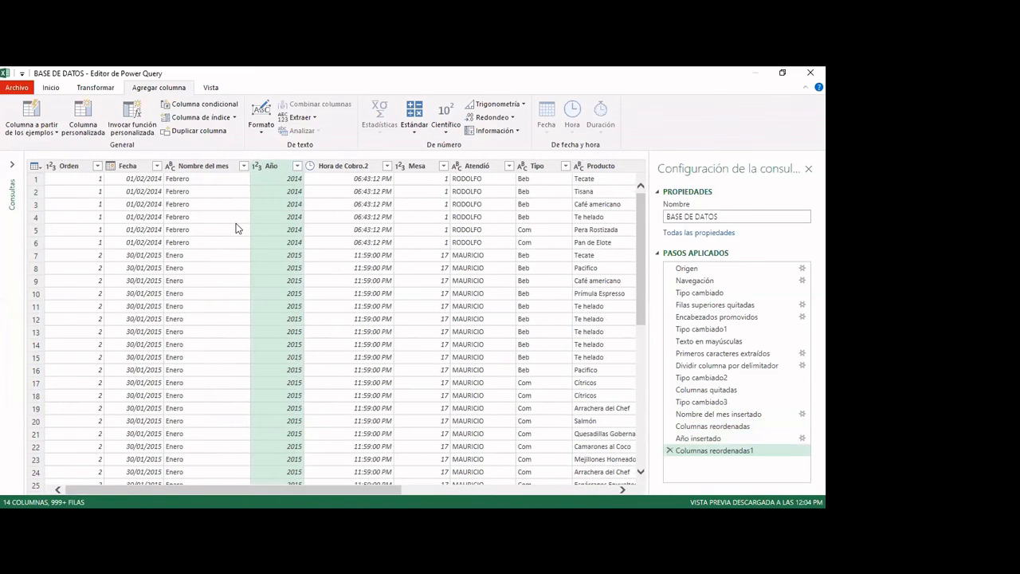
Check the Año values against the Fecha dates down through the lower rows.
click(285, 192)
scroll(284, 281, down, 4)
scroll(284, 282, down, 7)
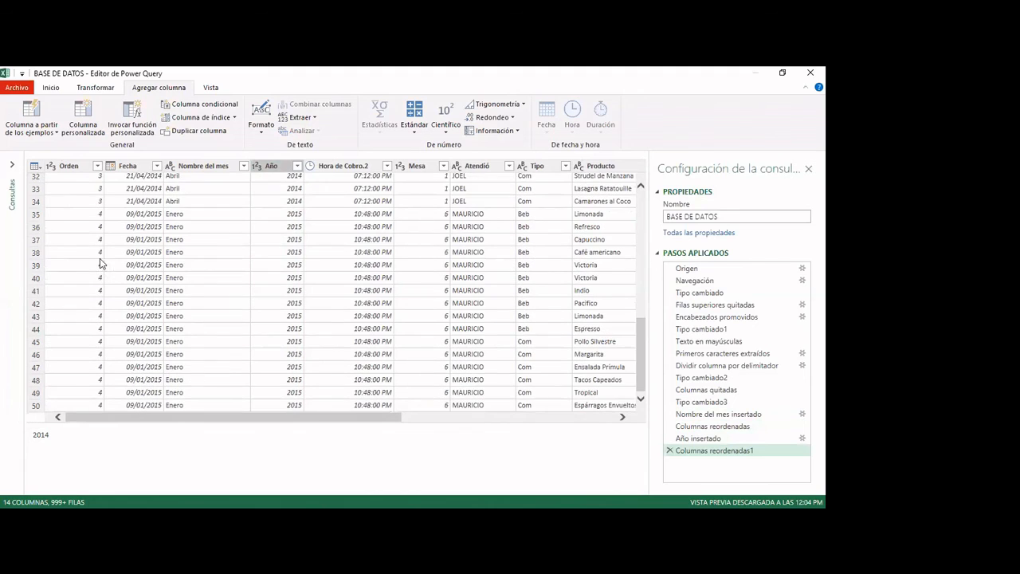
scroll(154, 251, down, 14)
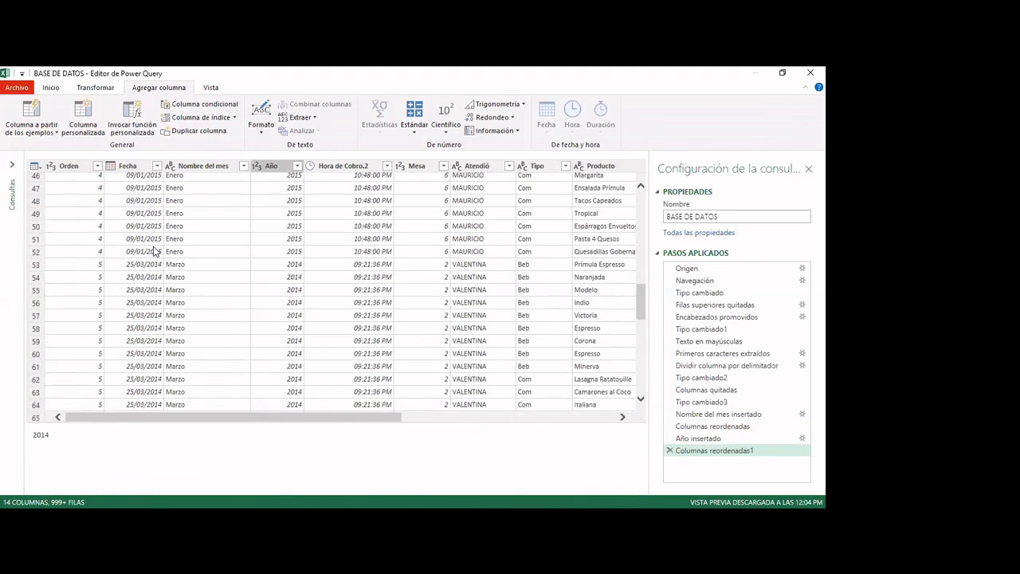
scroll(289, 269, up, 20)
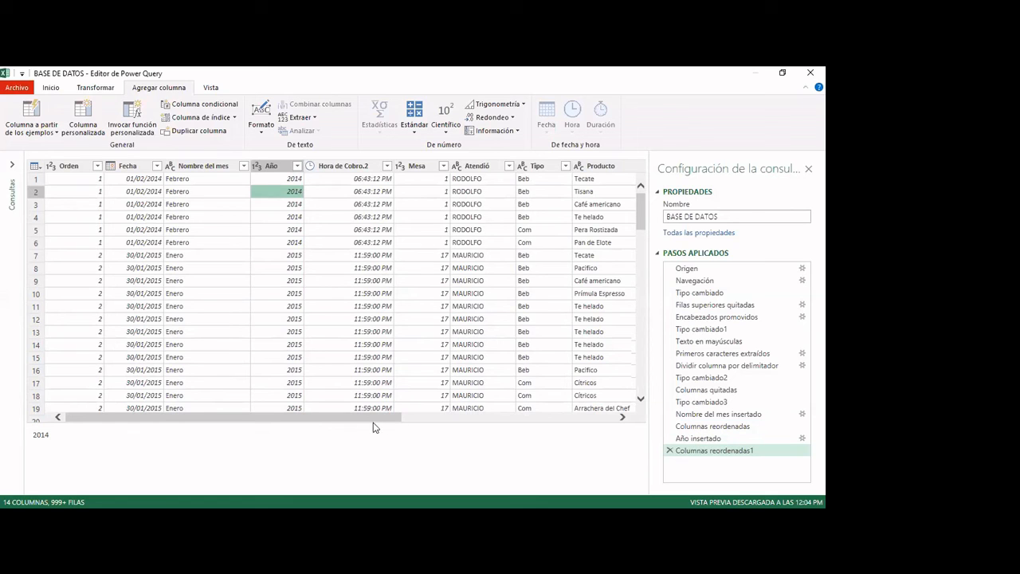
drag(343, 418, 184, 370)
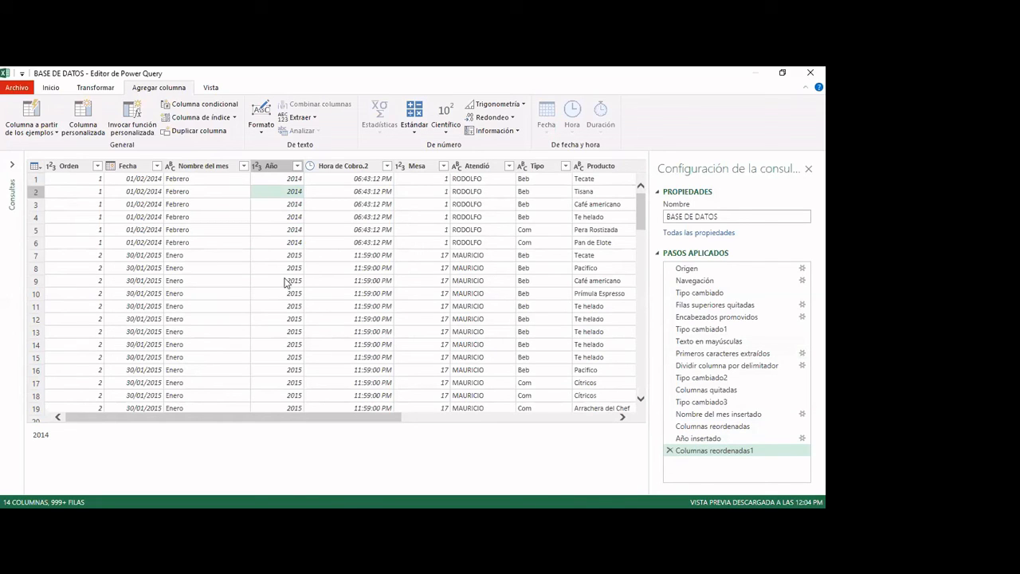
click(50, 89)
click(88, 90)
click(135, 89)
click(50, 88)
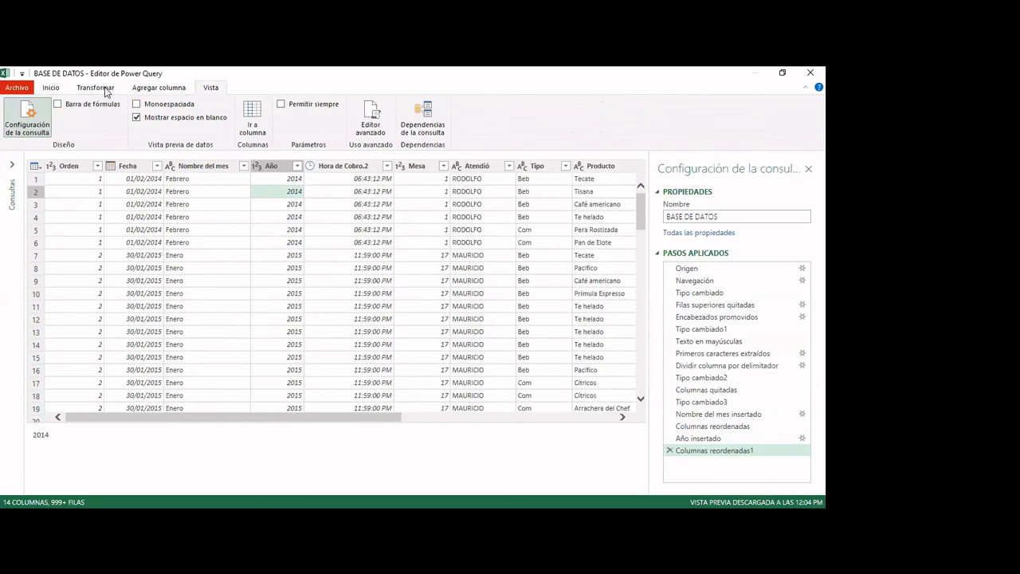
click(95, 88)
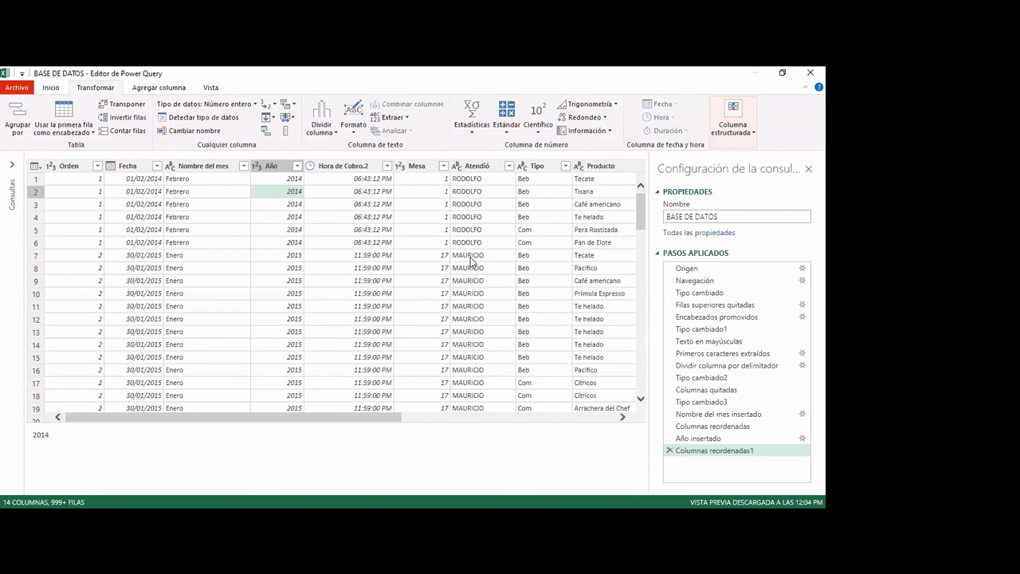
Select the Año column, review its values down the rows, and return to the first rows of the query.
click(352, 259)
click(279, 177)
click(278, 168)
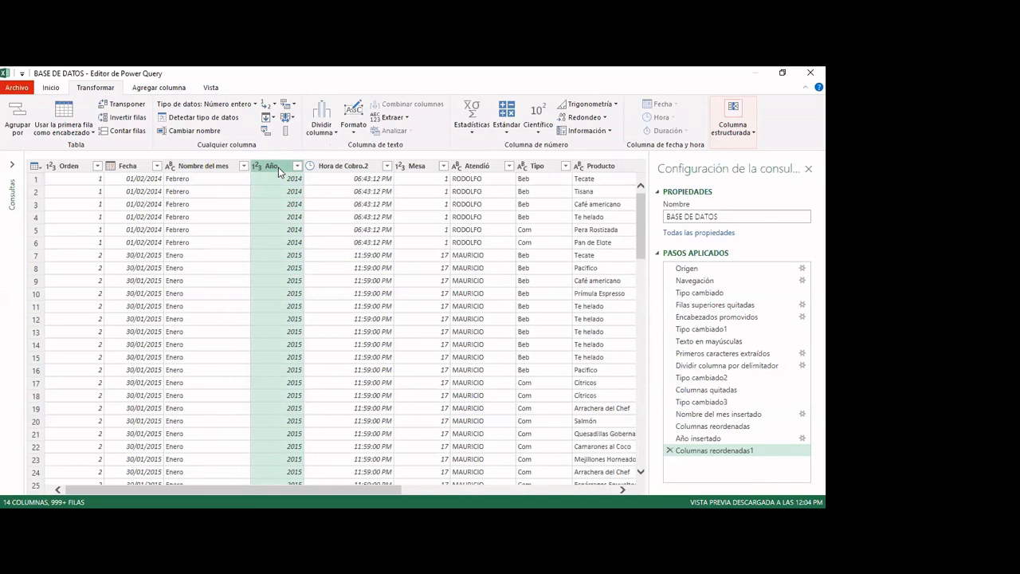
scroll(278, 180, down, 15)
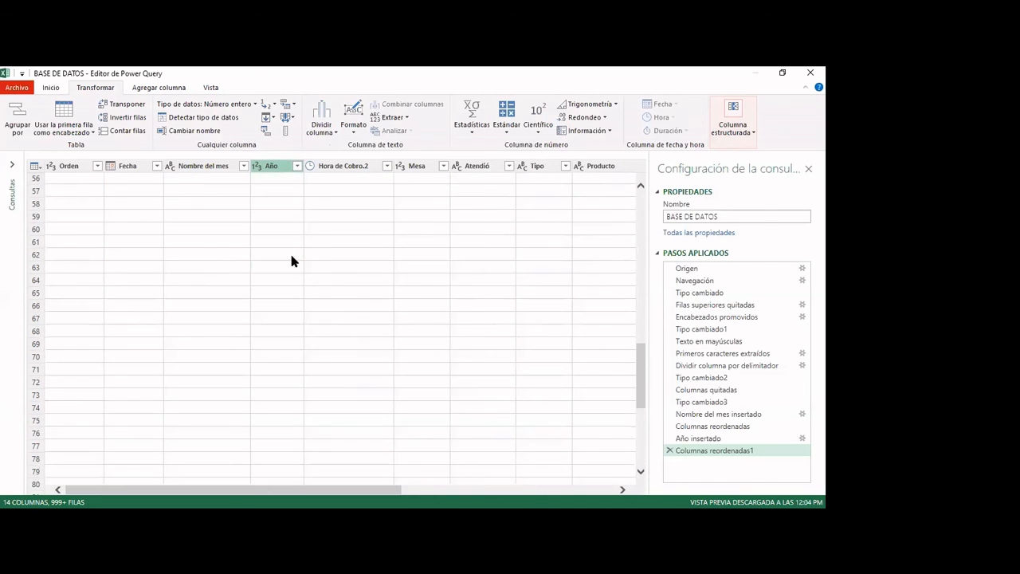
scroll(278, 239, up, 10)
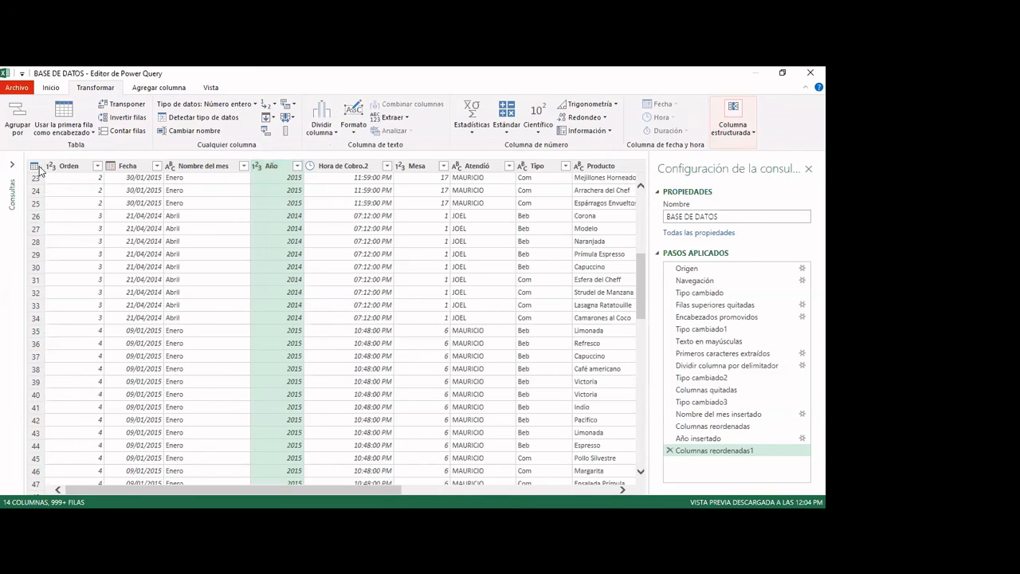
click(35, 167)
click(223, 314)
scroll(229, 305, up, 7)
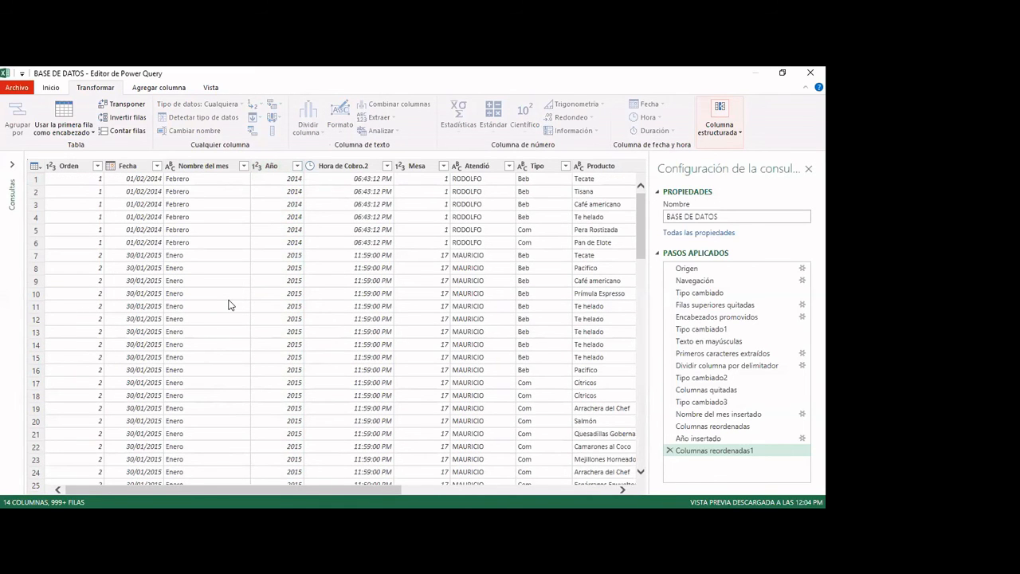
Close the query editor and load the BASE DE DATOS query to the default destination in the workbook.
click(50, 87)
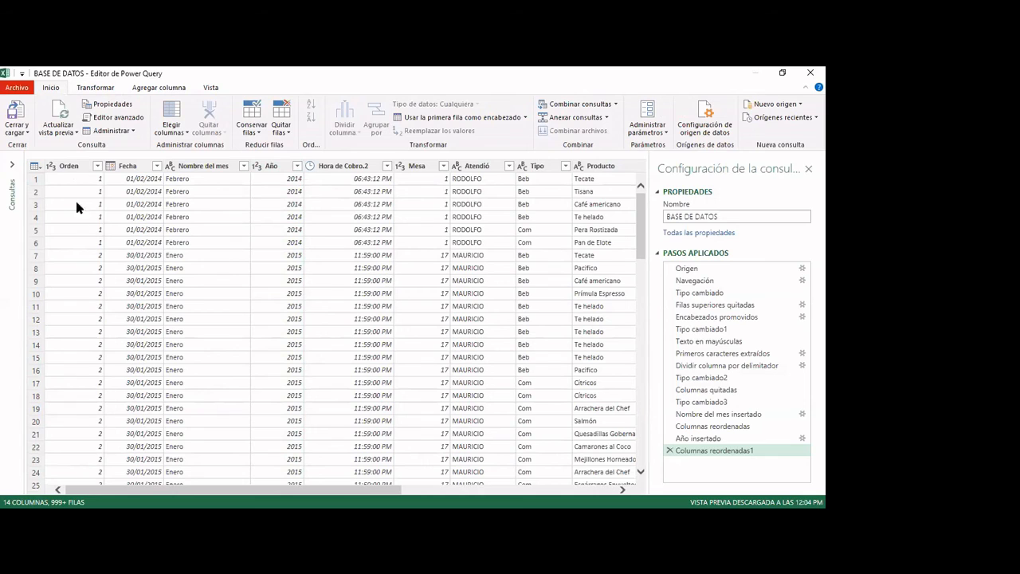
click(17, 132)
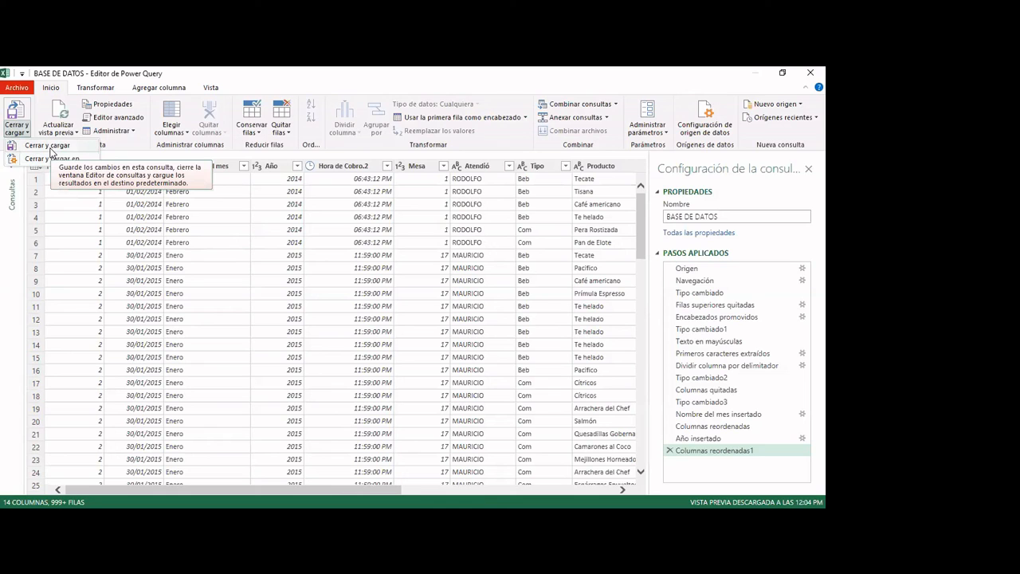
click(51, 148)
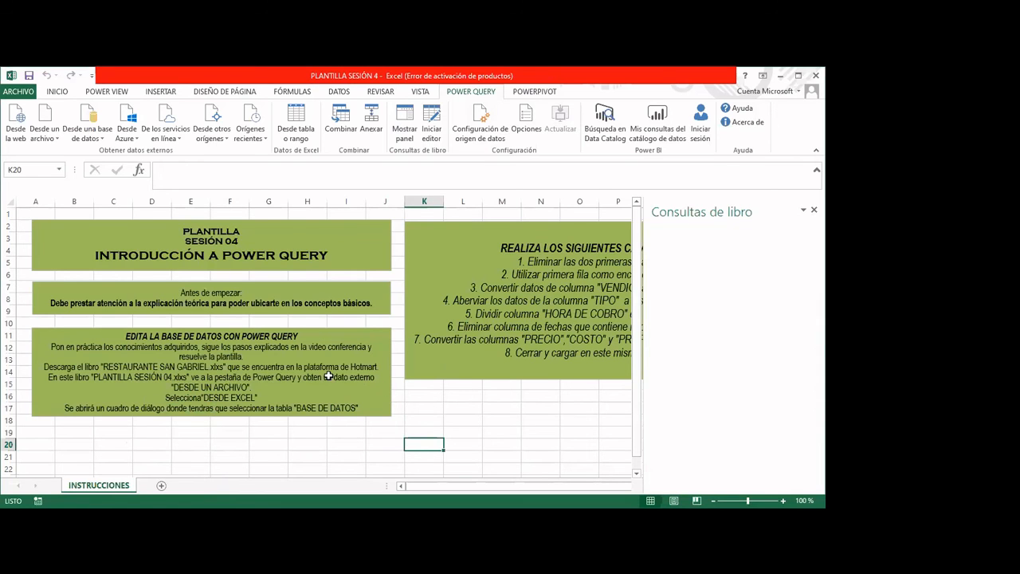
click(93, 265)
click(150, 251)
click(193, 240)
click(256, 235)
click(351, 249)
click(462, 263)
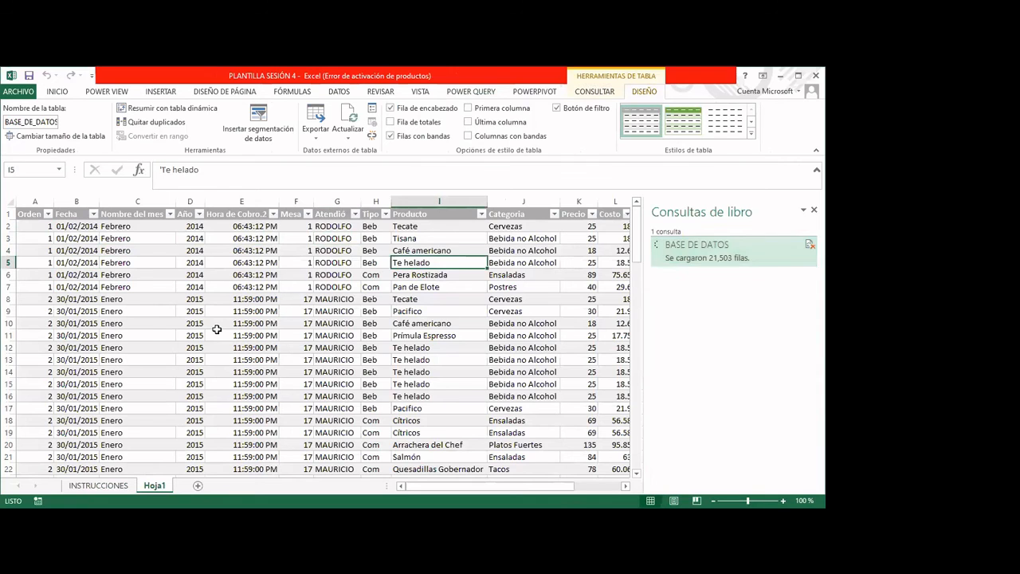
click(371, 310)
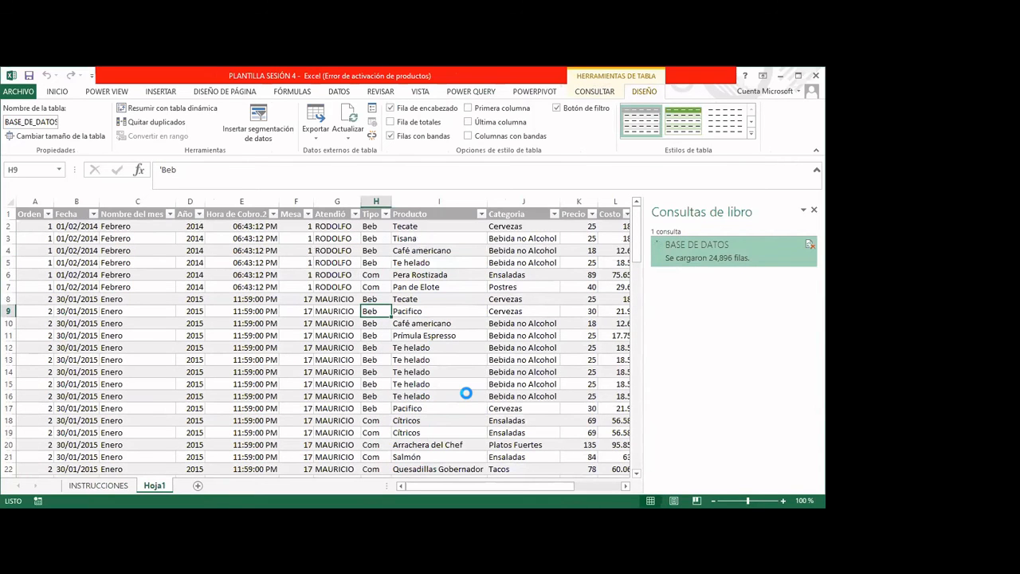
Review the loaded table's rows on Hoja1, return to the first rows, and show the BASE DE DATOS query's preview.
scroll(362, 391, down, 12)
scroll(363, 390, down, 7)
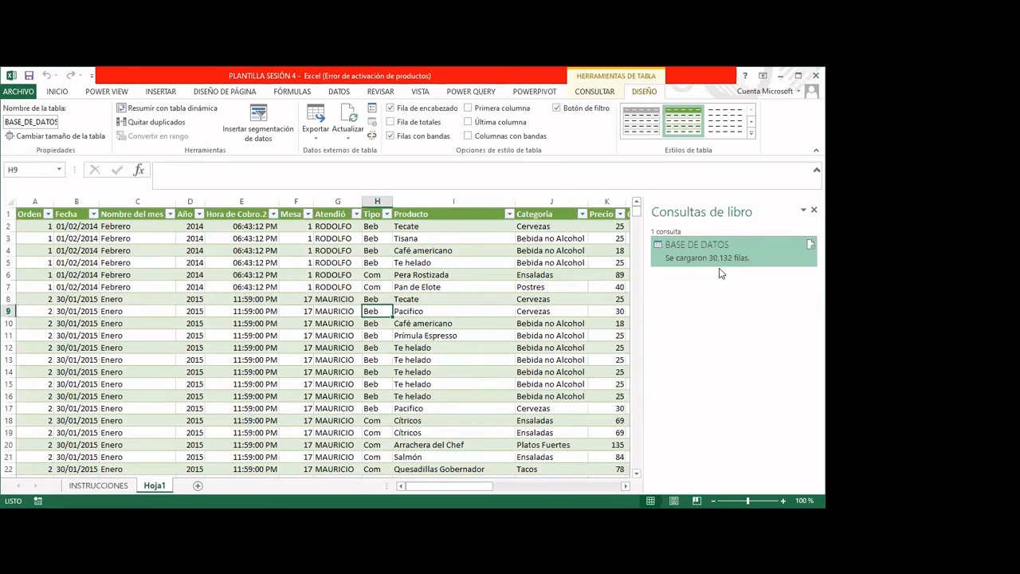
mouse_move(720, 264)
scroll(308, 303, down, 10)
scroll(307, 305, up, 10)
scroll(182, 364, down, 5)
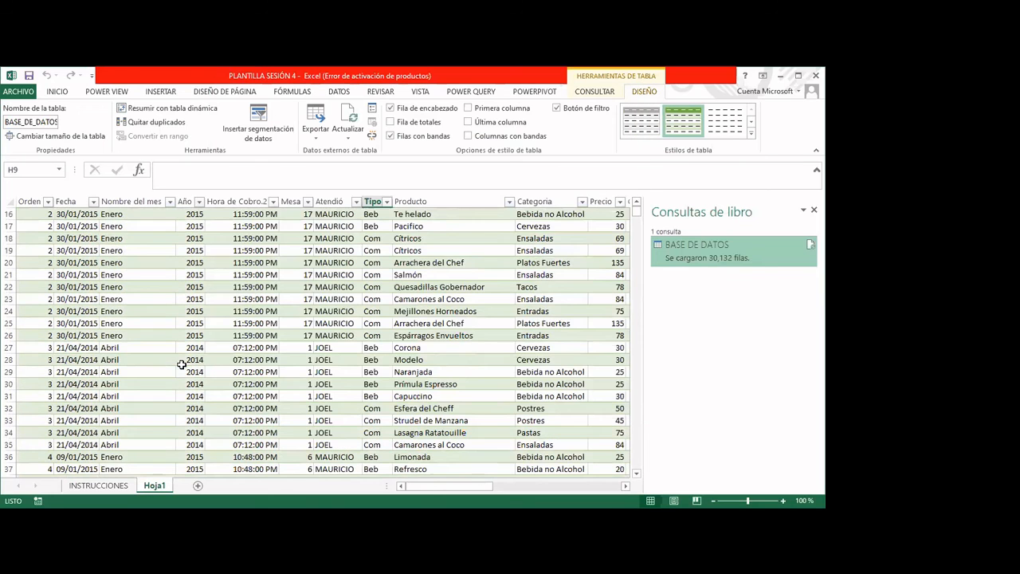
scroll(184, 362, down, 11)
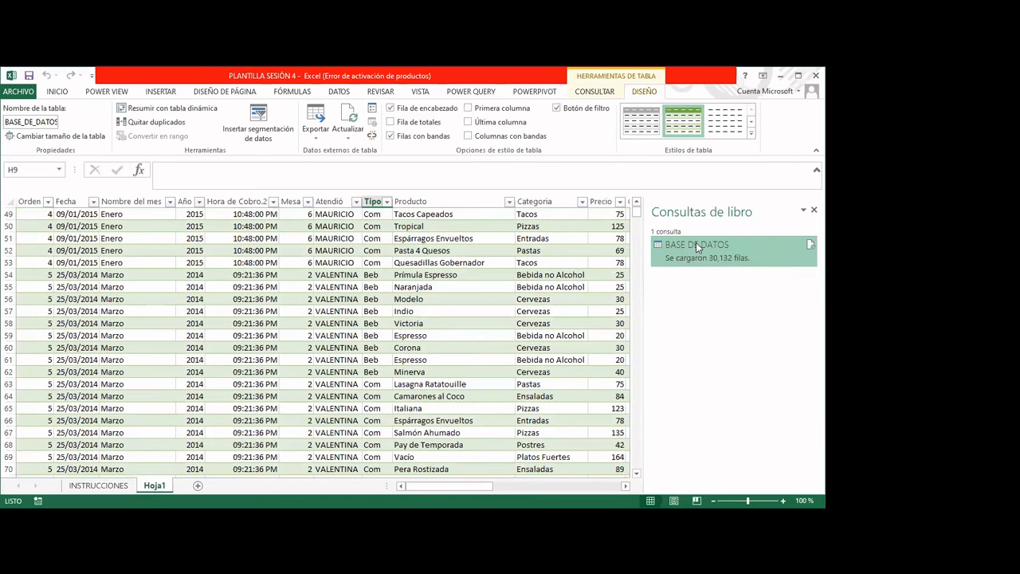
scroll(333, 350, down, 4)
scroll(333, 351, up, 6)
scroll(333, 351, up, 14)
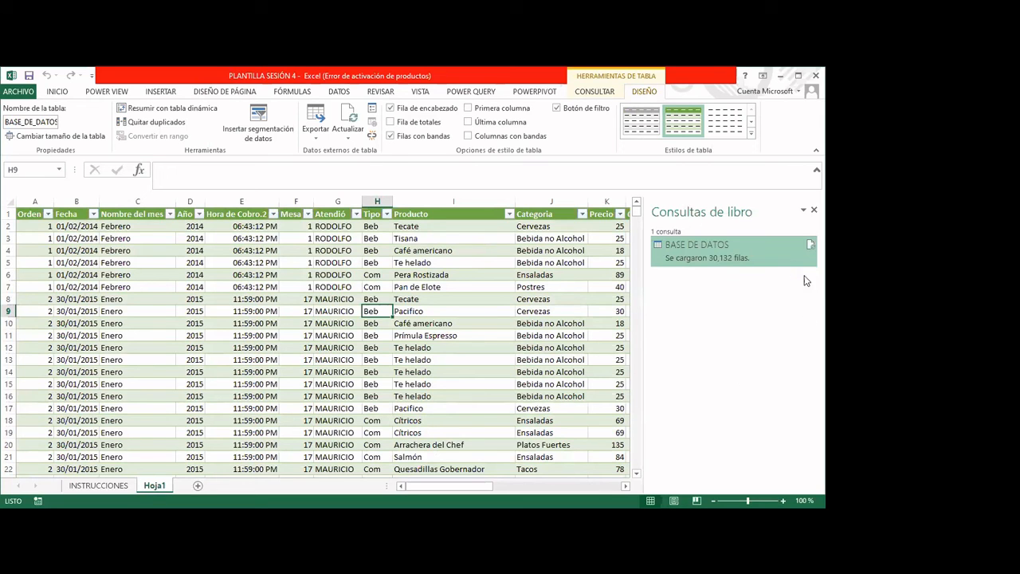
mouse_move(720, 242)
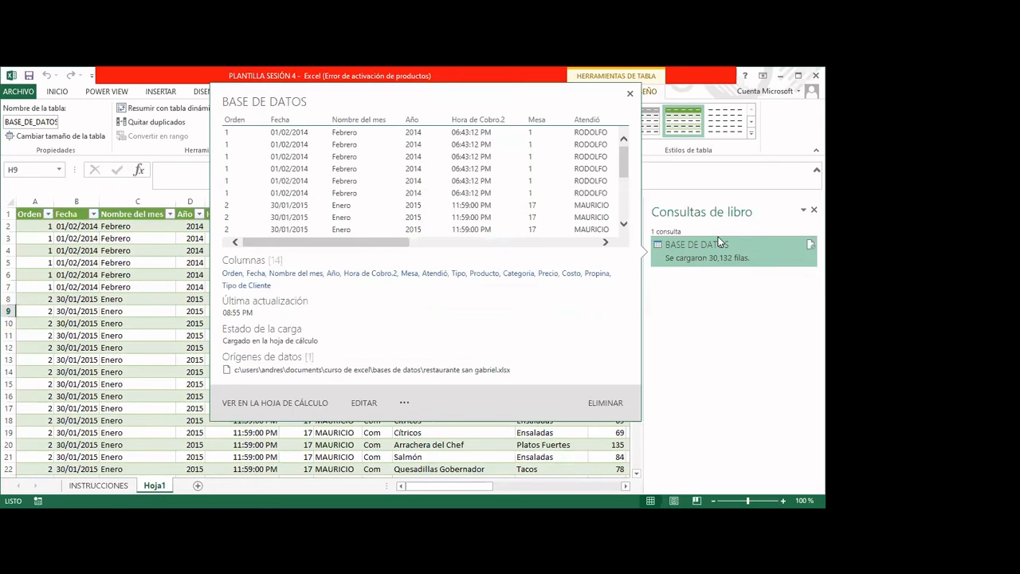